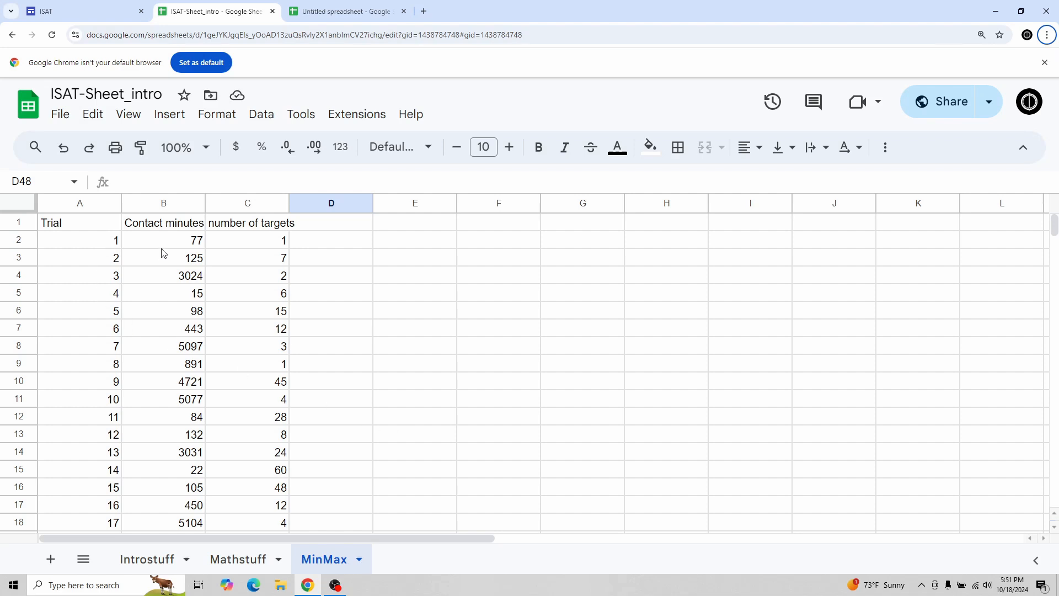
Step: Browse the Trial, Contact minutes and number of targets columns down to the last data row
scroll(170, 250, "down", 9)
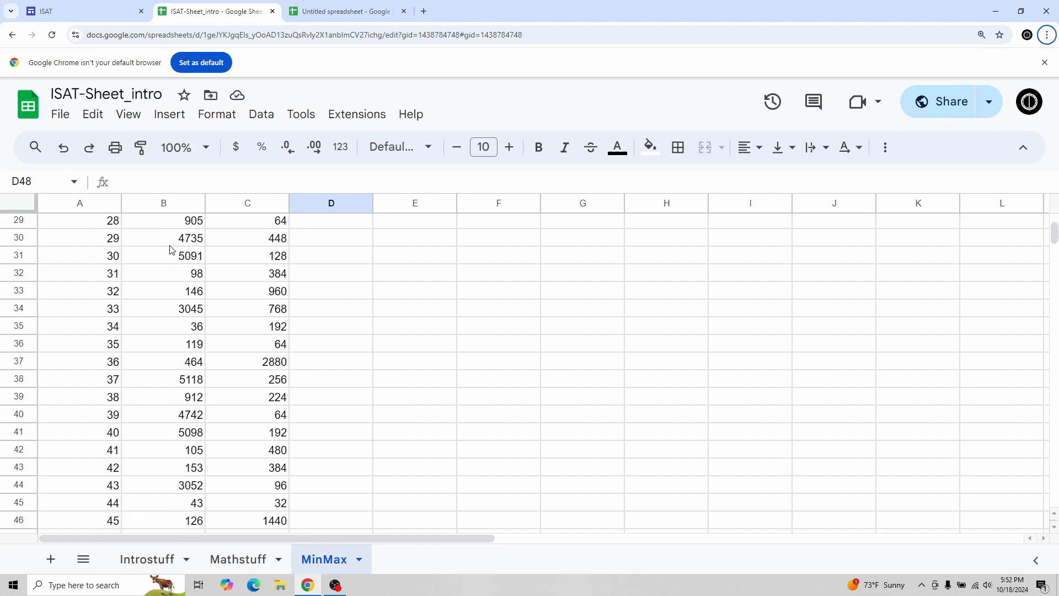
scroll(170, 248, "down", 6)
scroll(174, 256, "up", 15)
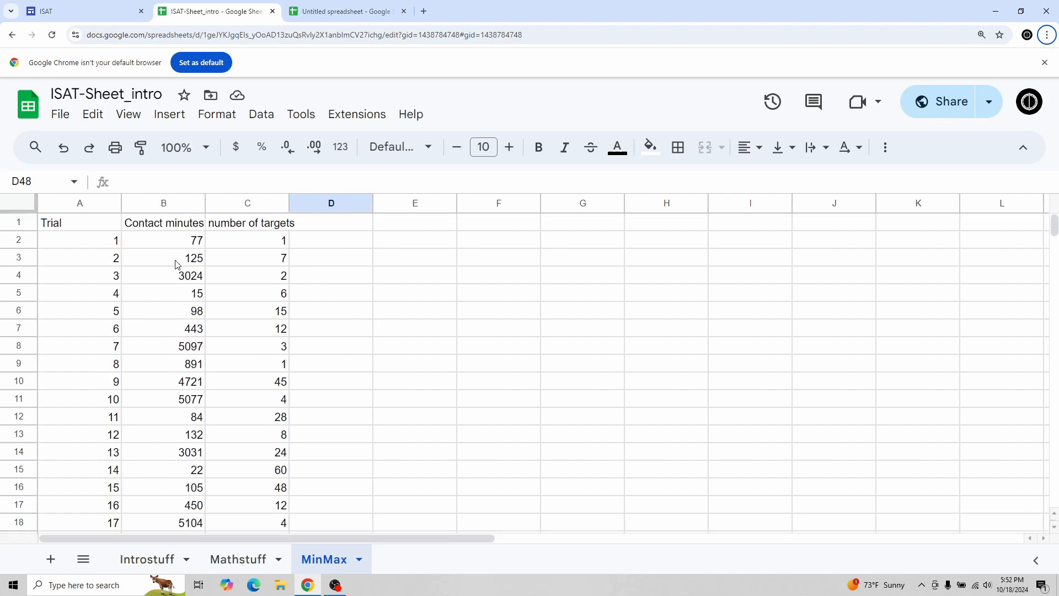
scroll(176, 264, "down", 15)
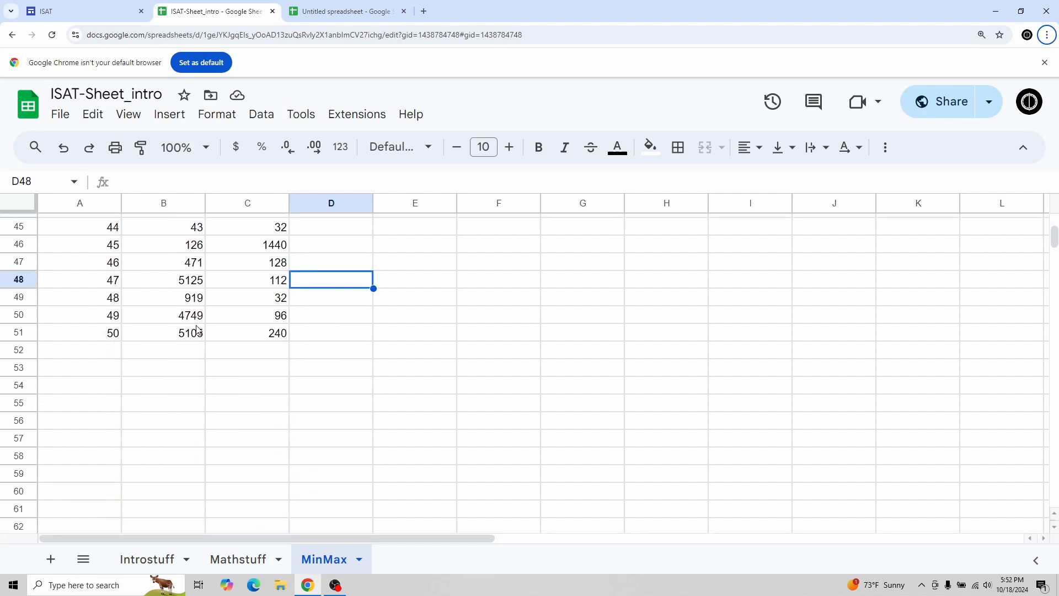
scroll(197, 330, "up", 15)
left_click(100, 248)
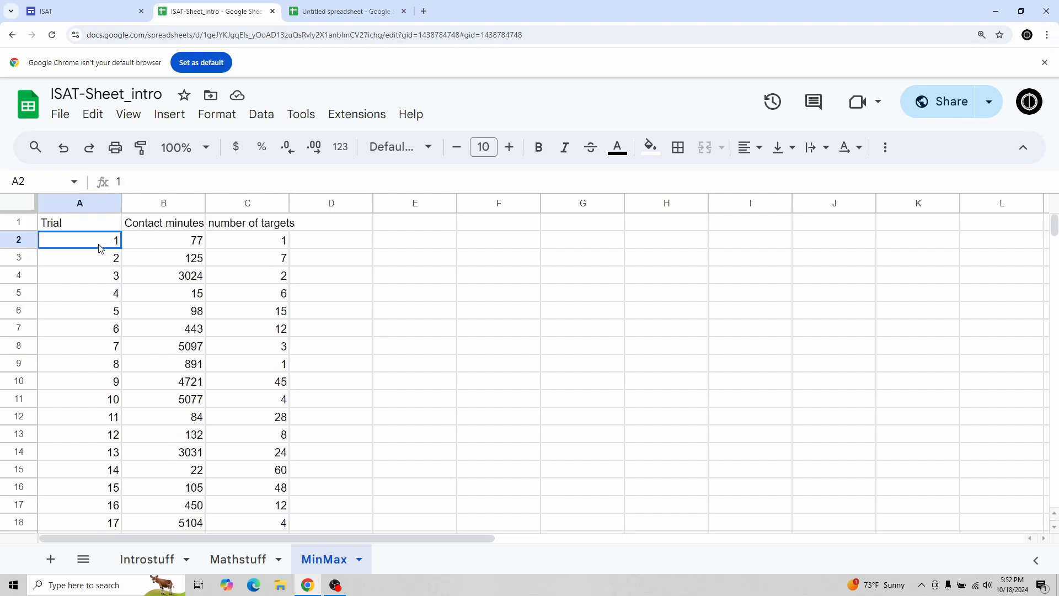
left_click(167, 243)
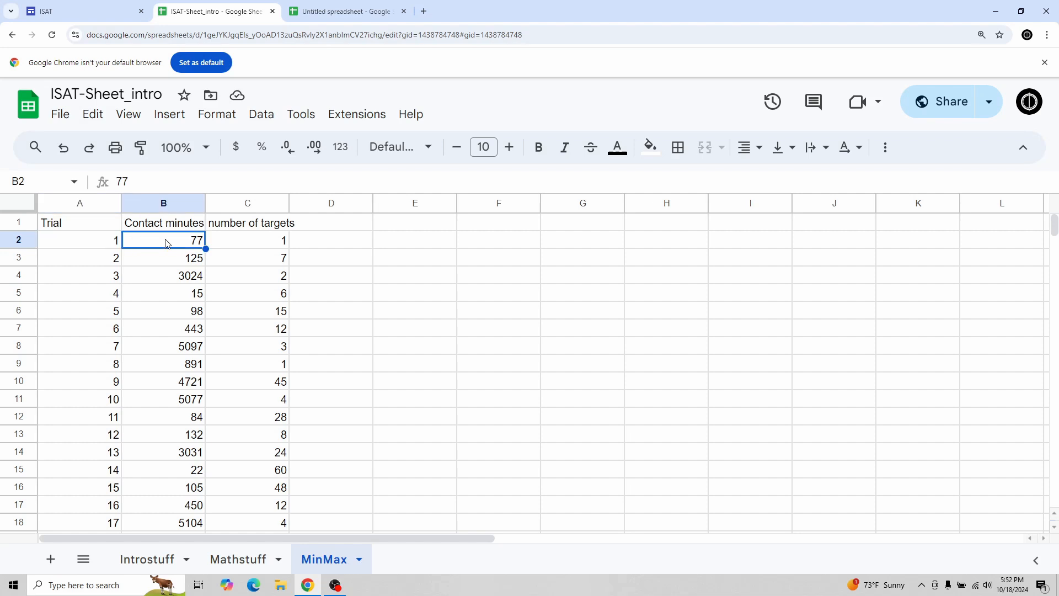
left_click(251, 249)
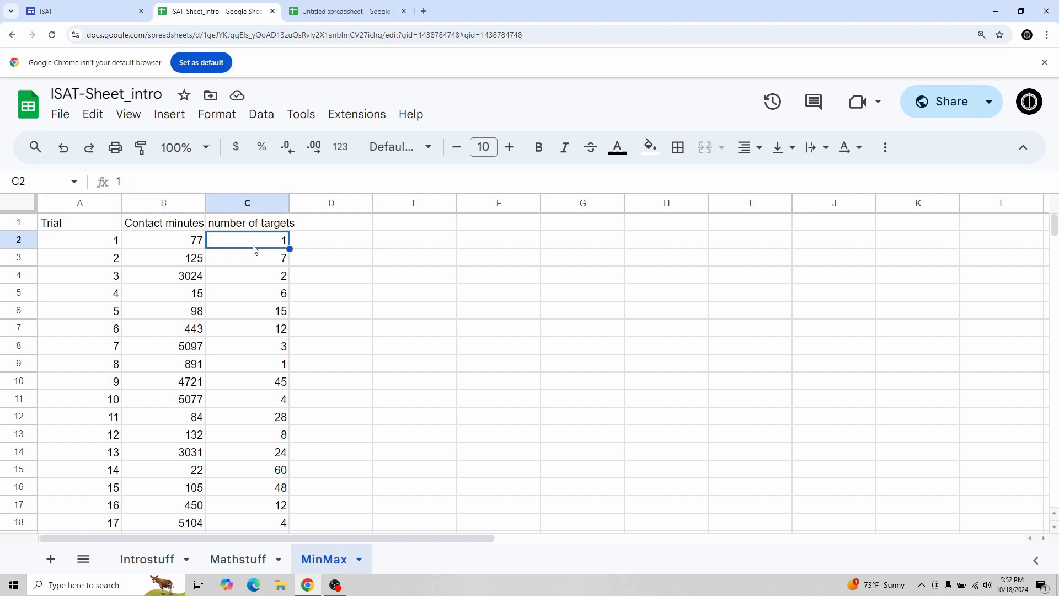
scroll(255, 248, "down", 15)
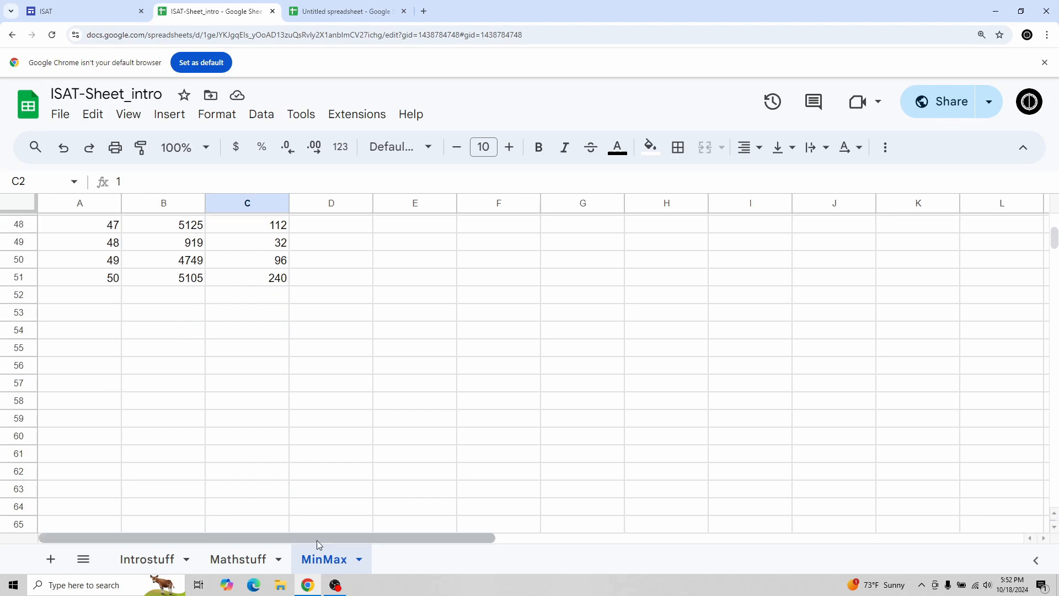
scroll(323, 434, "up", 15)
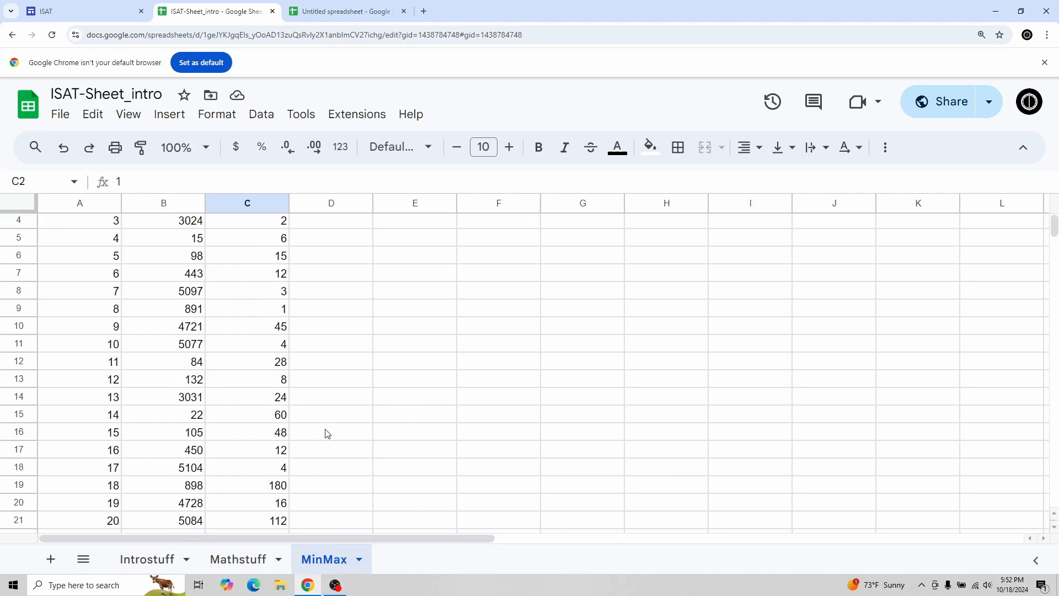
scroll(325, 434, "up", 1)
scroll(325, 434, "down", 11)
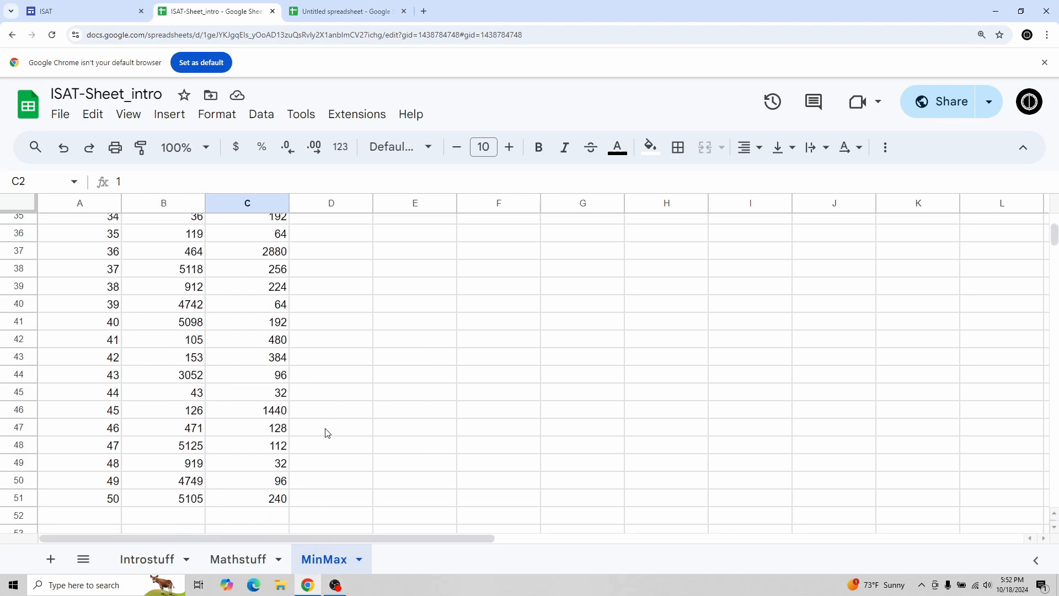
scroll(326, 434, "down", 2)
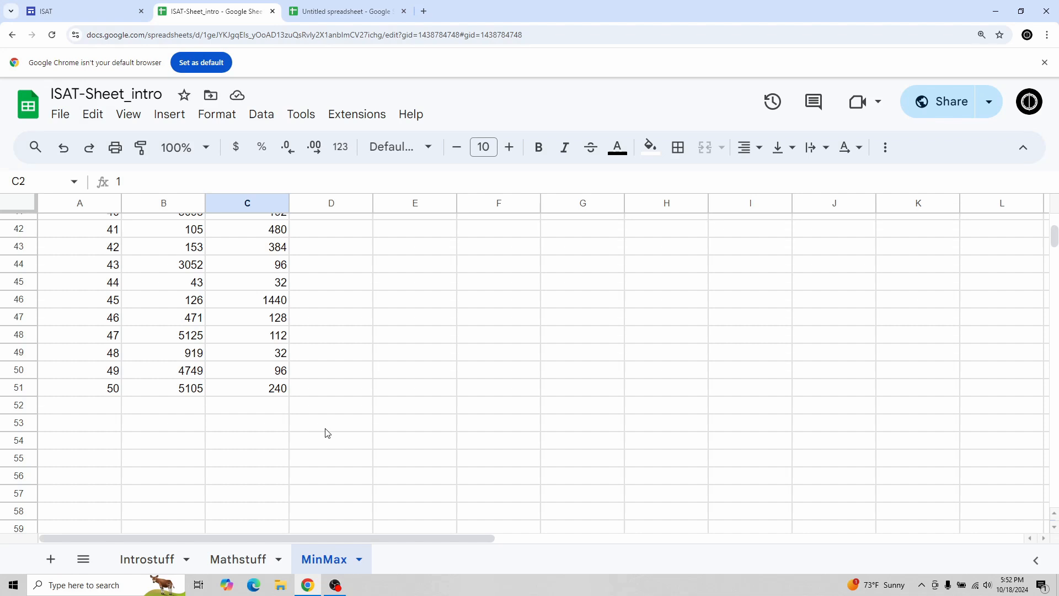
scroll(325, 434, "up", 12)
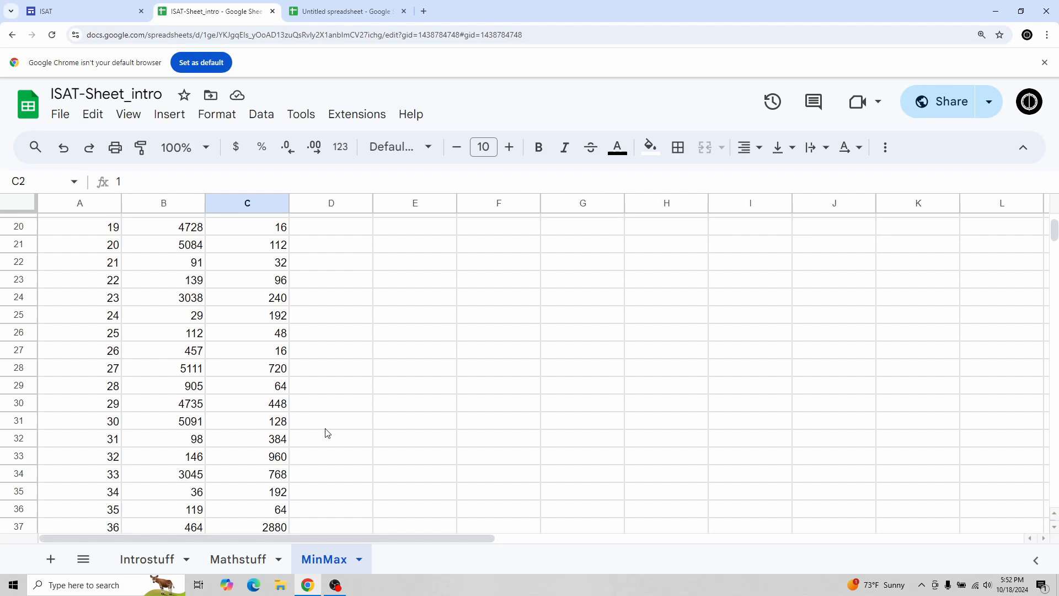
Step: Enter the heading "Summation of minutes" in cell E1
left_click(399, 230)
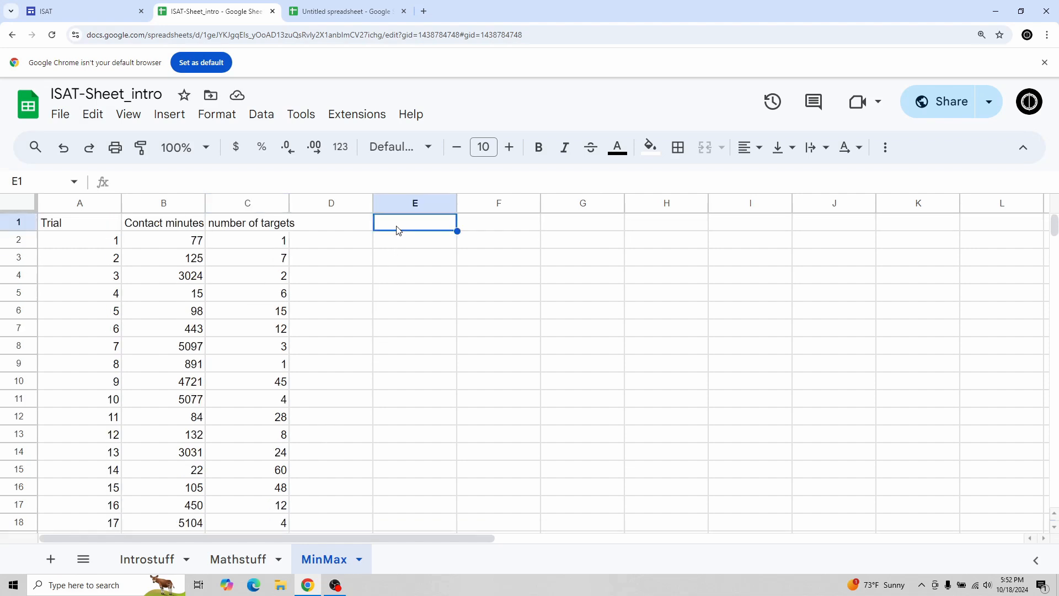
type("Summar")
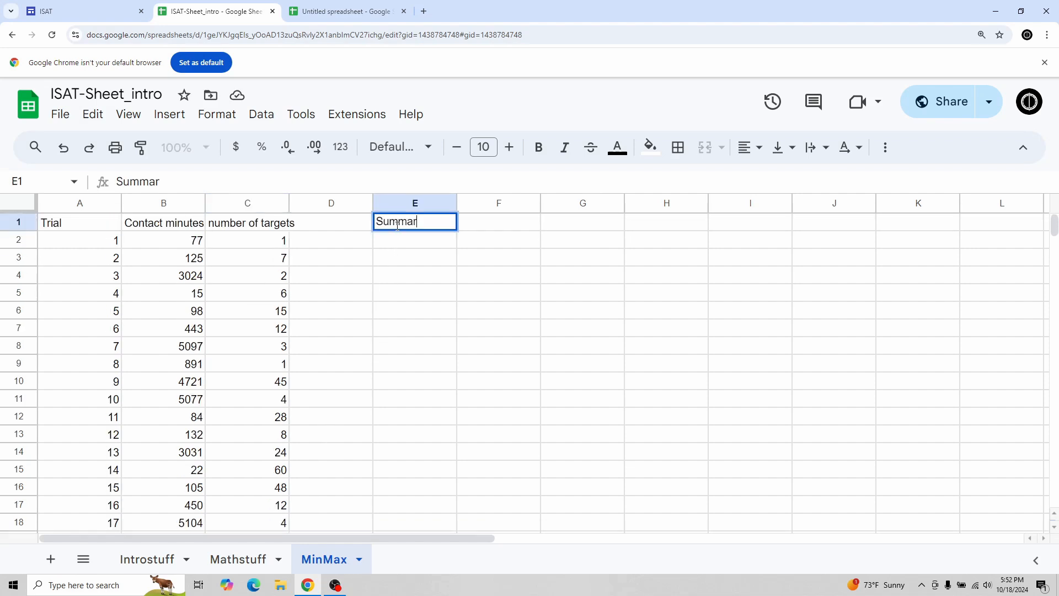
type("ion of minutes")
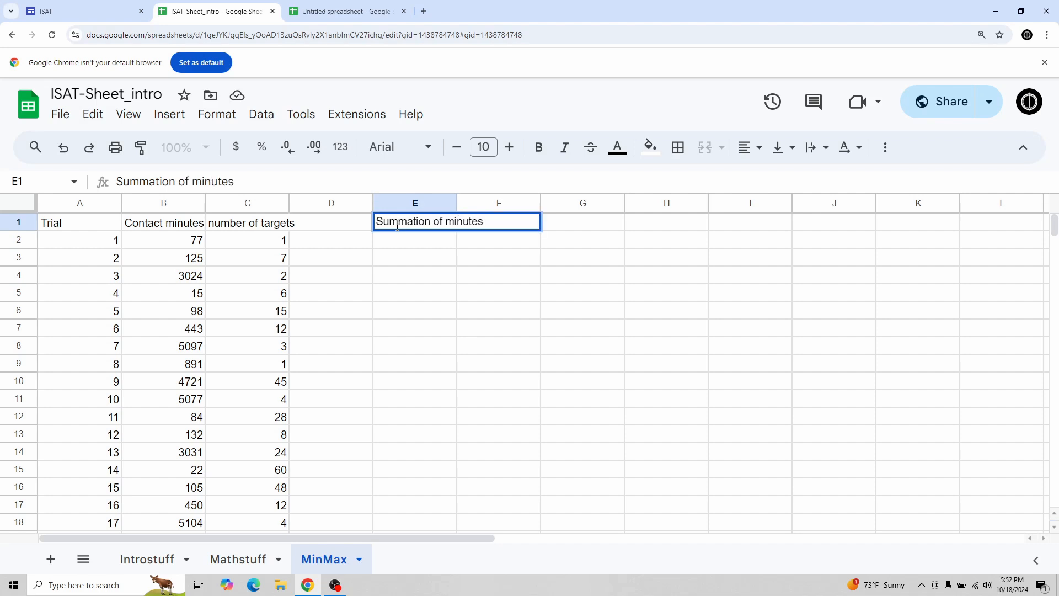
key("Return")
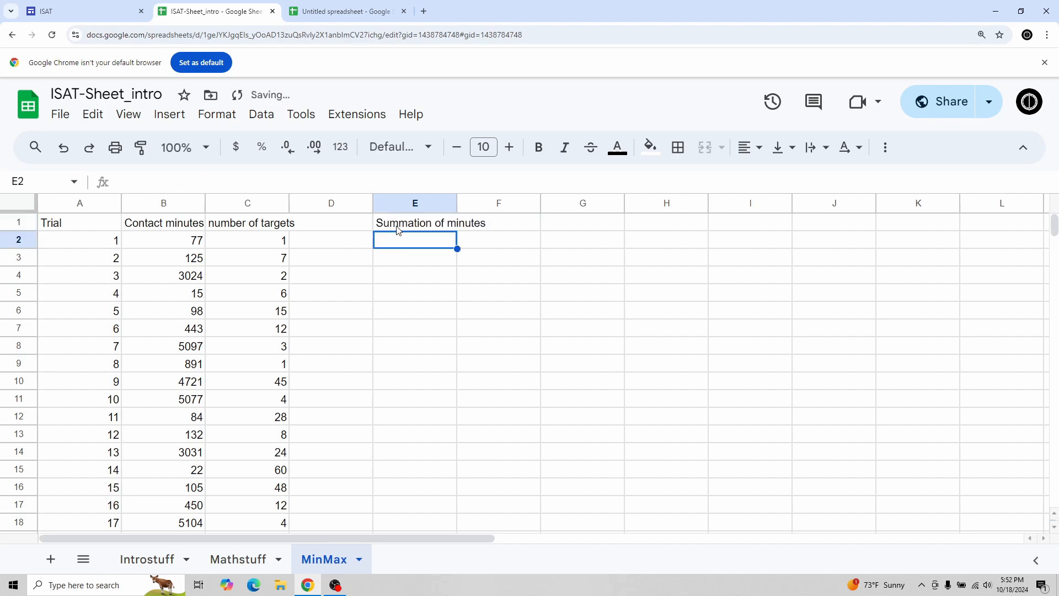
Step: Enter a SUM formula in E2 totalling the contact minutes in B2:B51
type("=SUM")
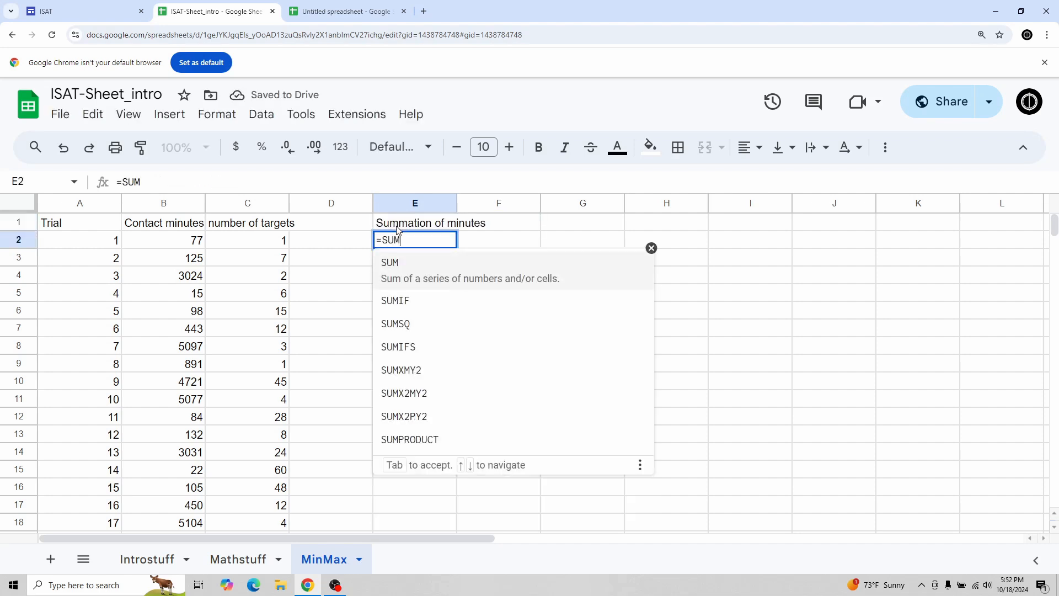
type("(")
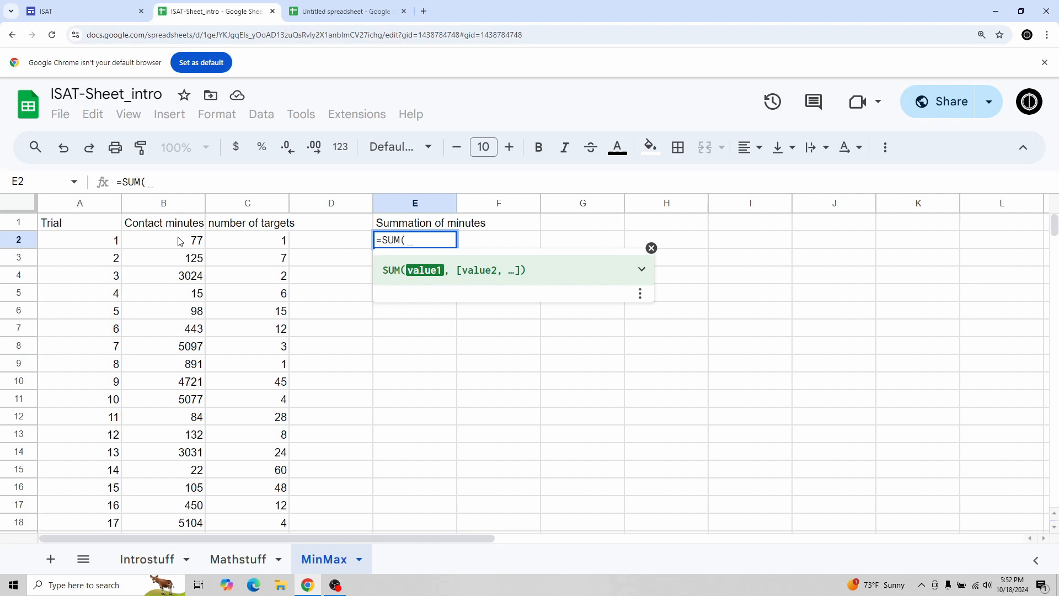
left_click_drag(179, 241, 187, 507)
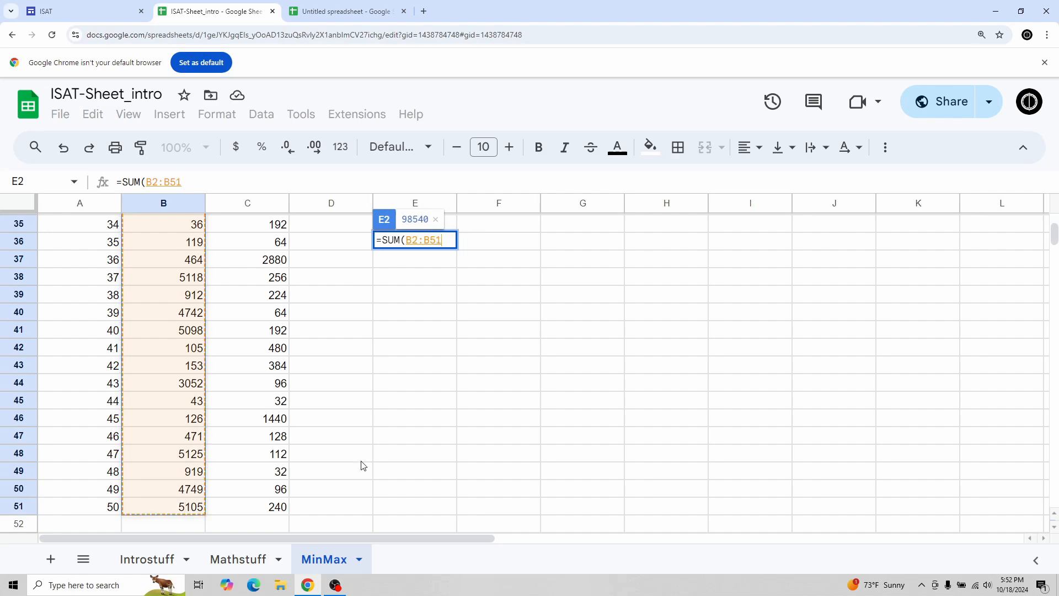
key("Return")
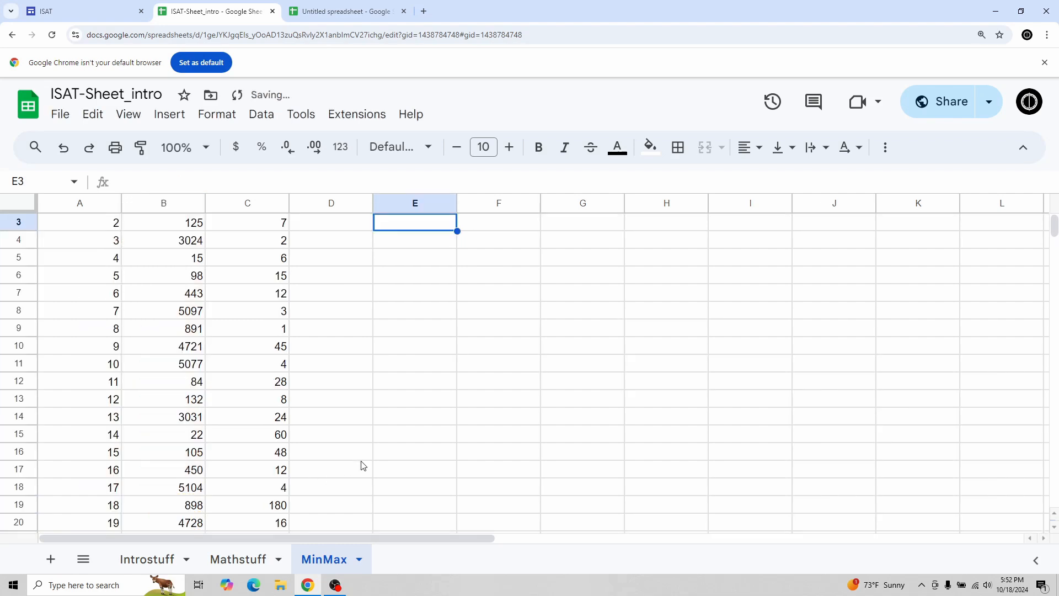
scroll(363, 465, "up", 2)
left_click(406, 239)
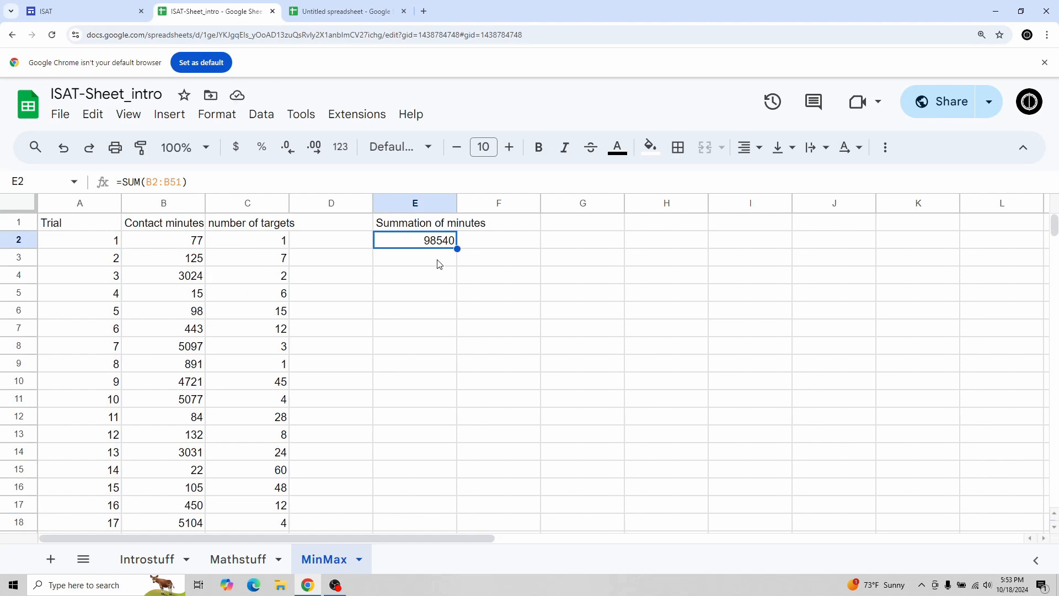
Step: Change the contact minutes in B6 to 99
left_click(185, 315)
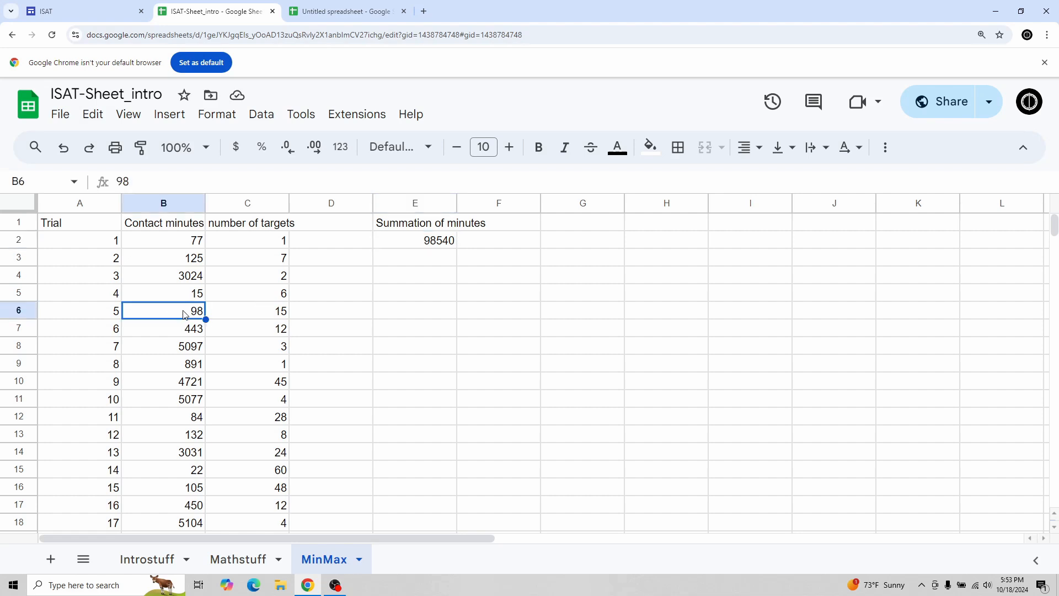
type("99")
key("Return")
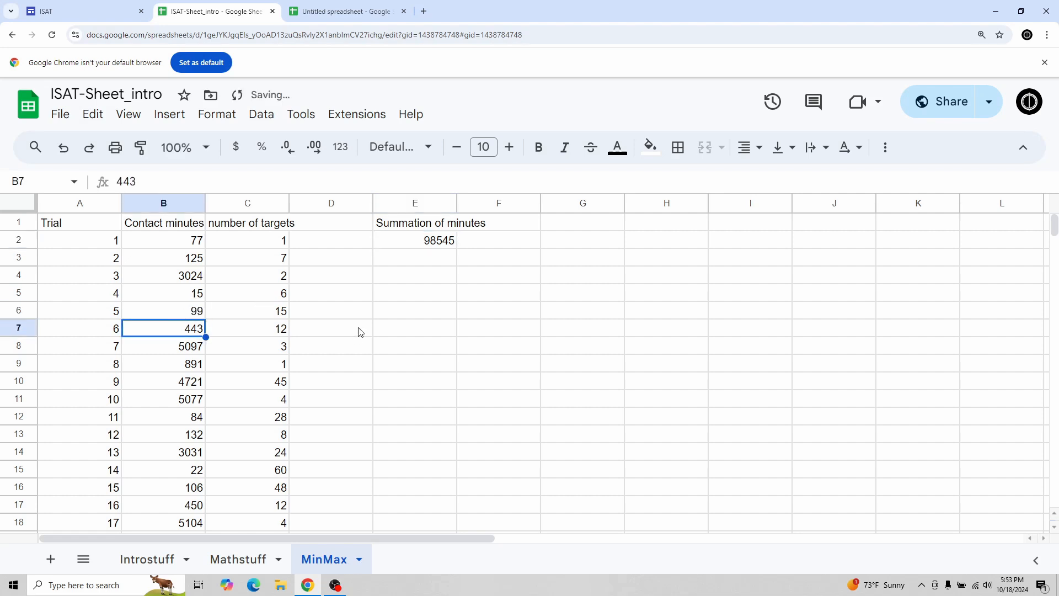
left_click(421, 243)
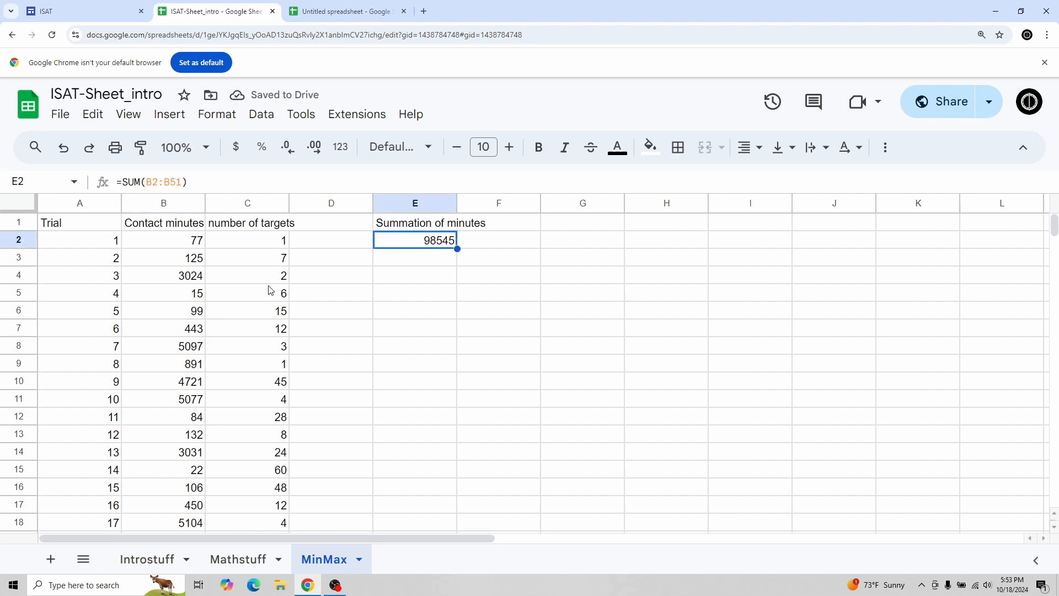
Step: Change the contact minutes in B6 to 40
left_click(173, 312)
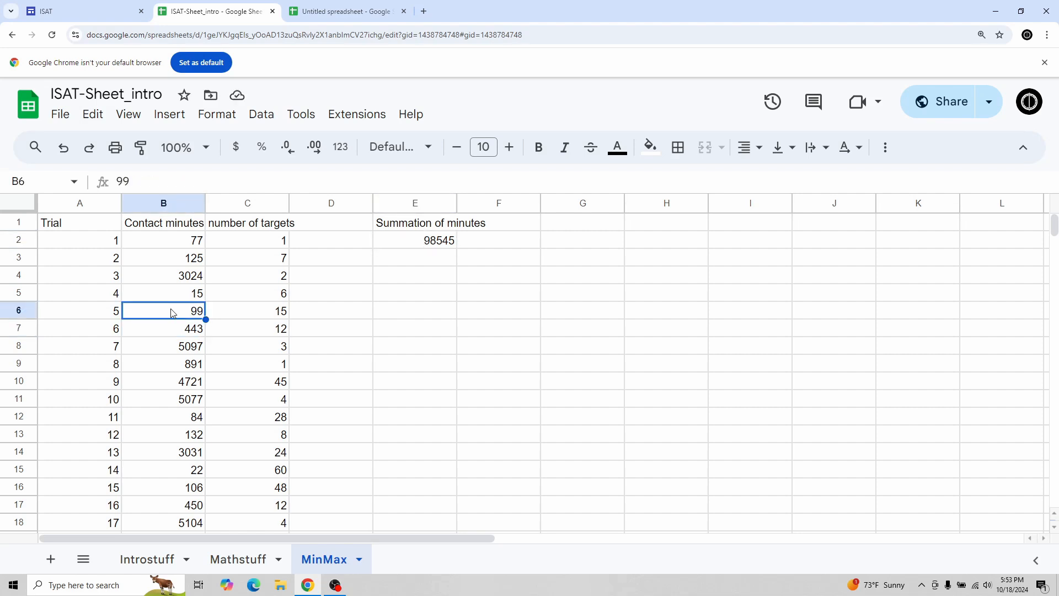
type("40")
key("Return")
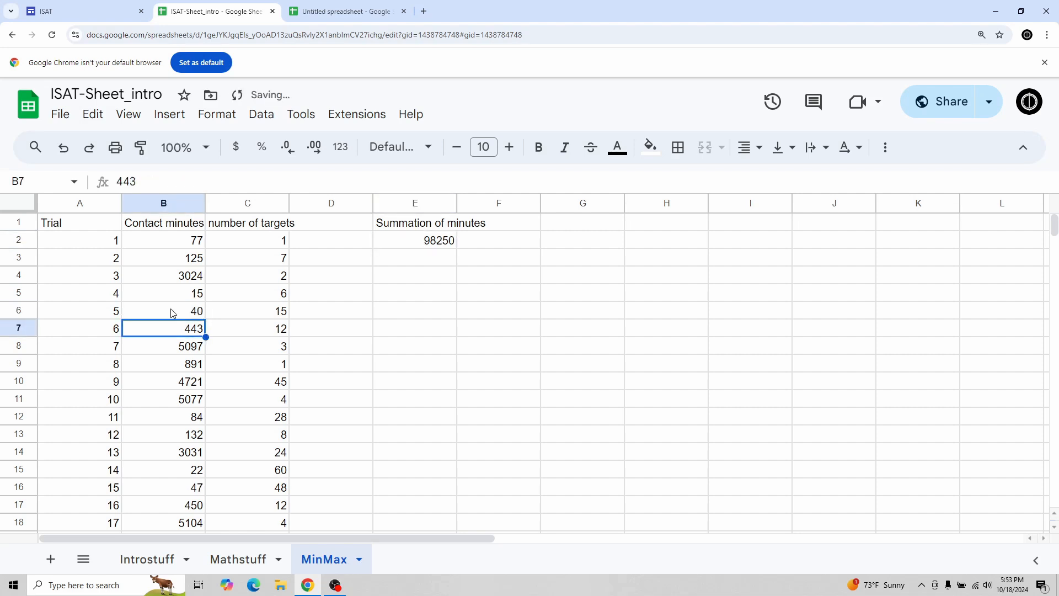
left_click(417, 245)
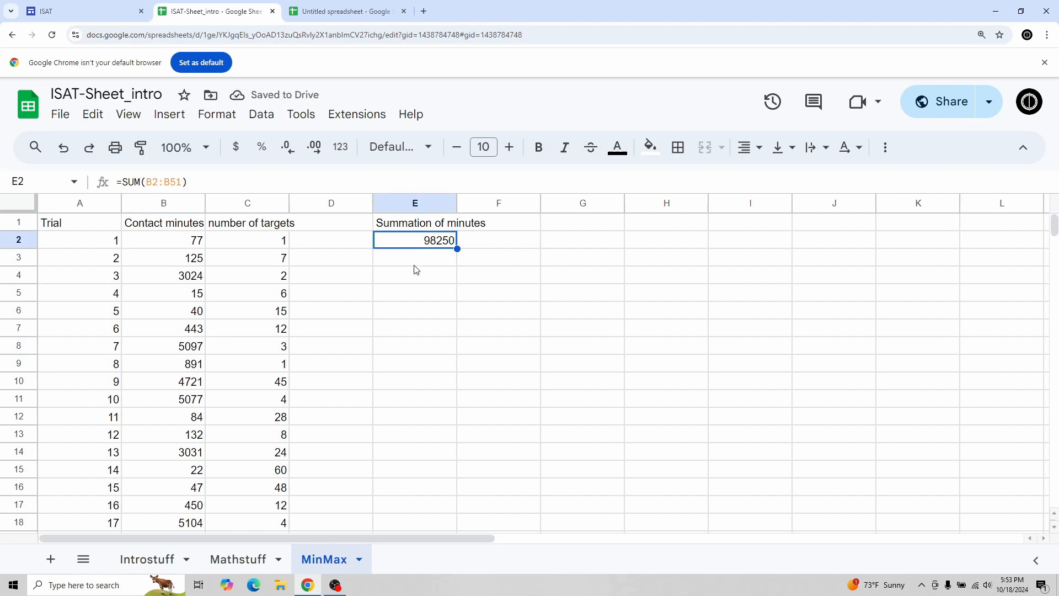
Step: Review the contact minutes column and the sum formula in E2
left_click(157, 238)
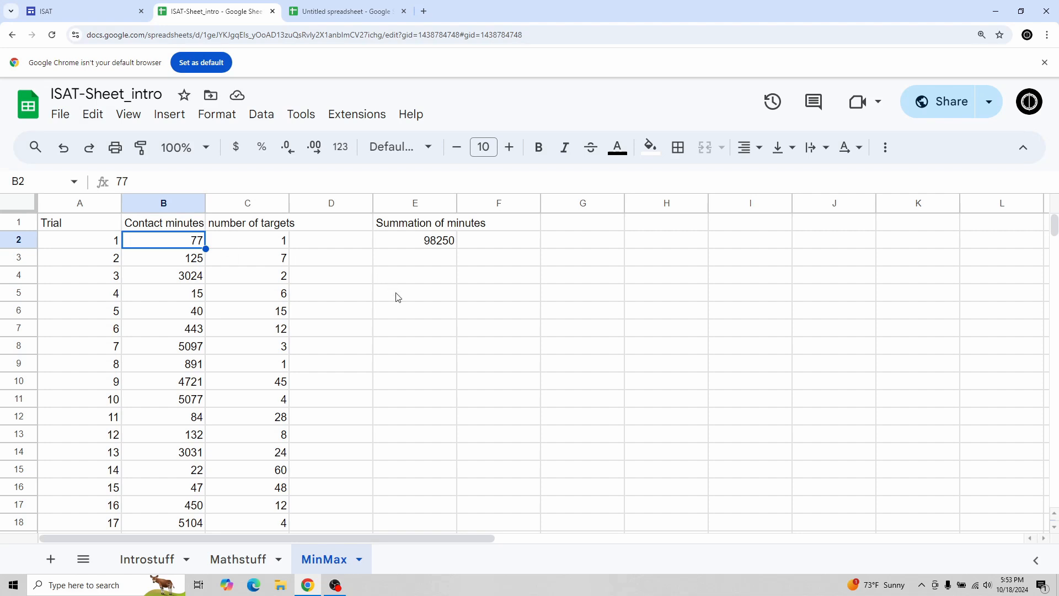
scroll(215, 293, "down", 5)
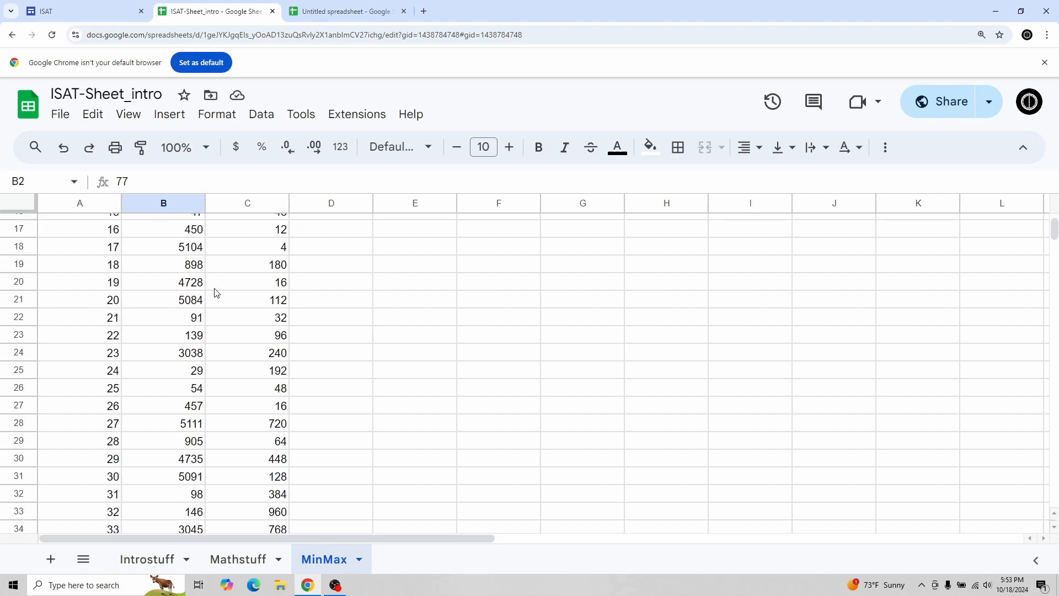
scroll(215, 293, "up", 5)
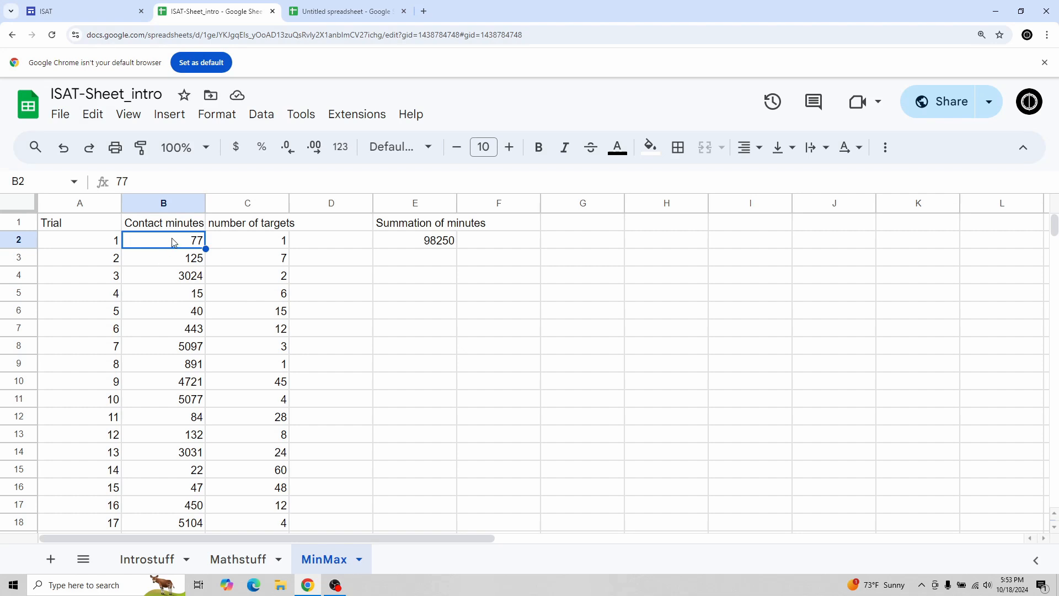
left_click(408, 245)
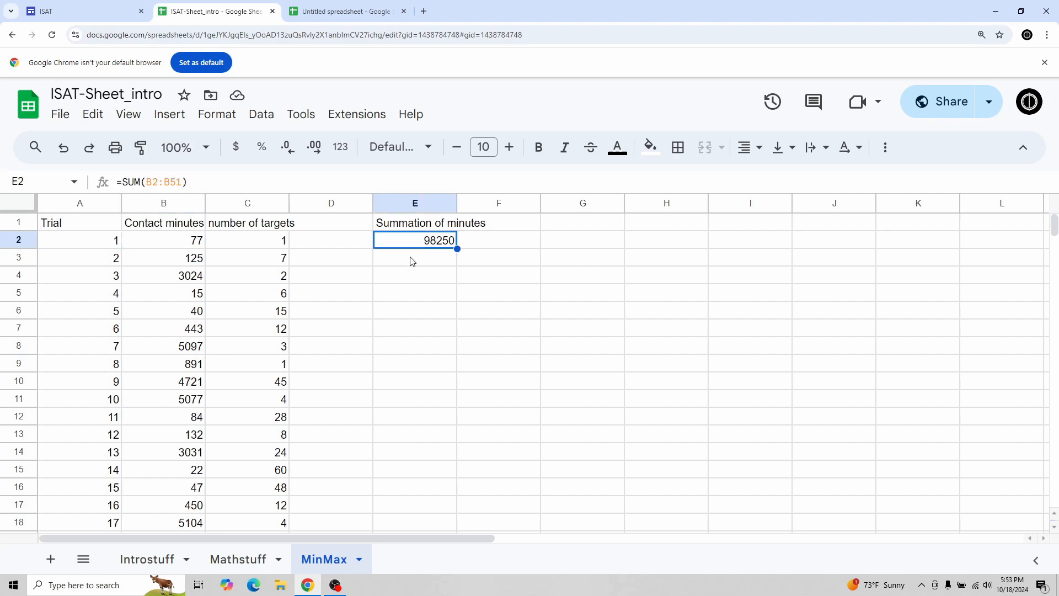
Step: Enter an AVERAGE formula in E3 over the contact minutes in B2:B51
left_click(413, 261)
type("=MEAN(")
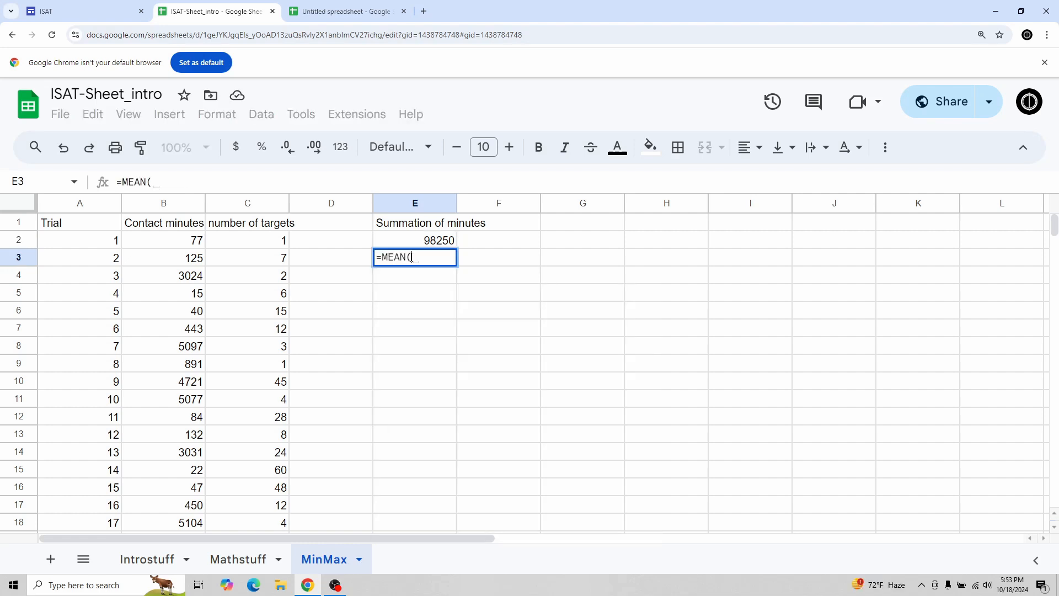
key("BackSpace")
key("BackSpace")
key("BackSpace")
key("BackSpace")
key("BackSpace")
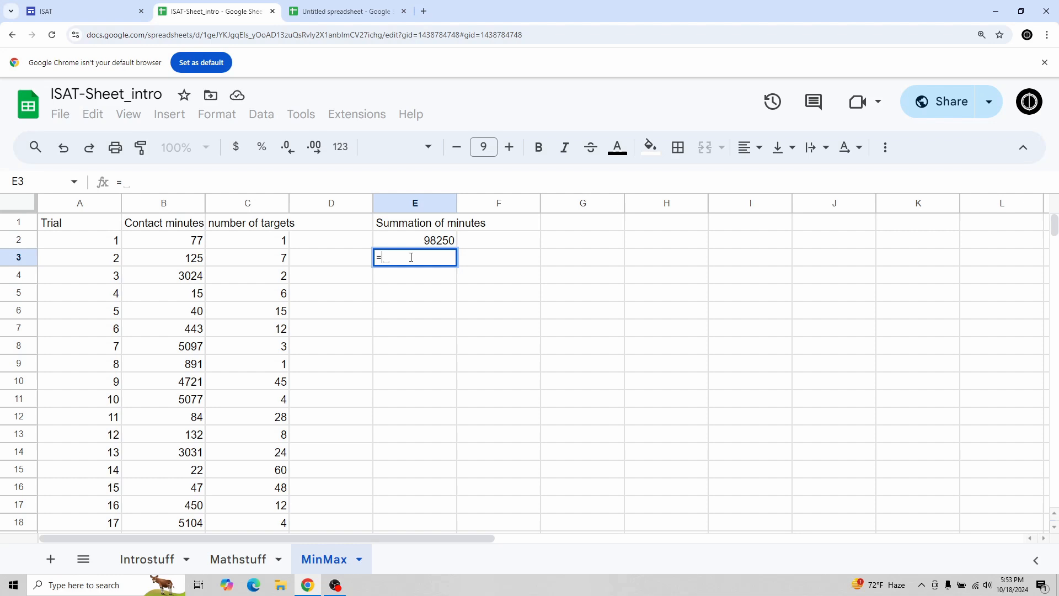
type("AVERAGE(")
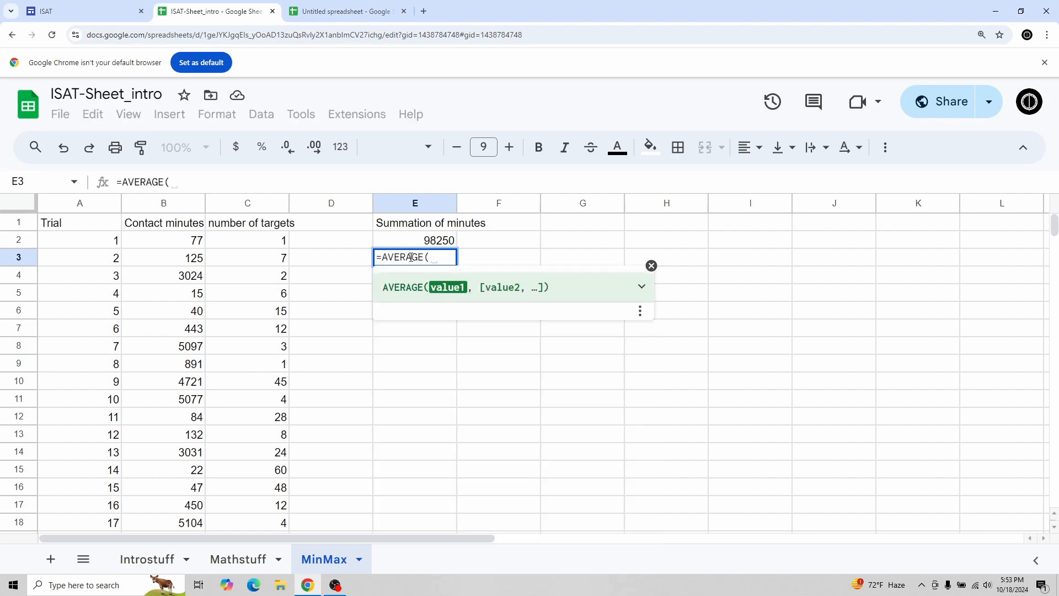
left_click_drag(189, 239, 179, 479)
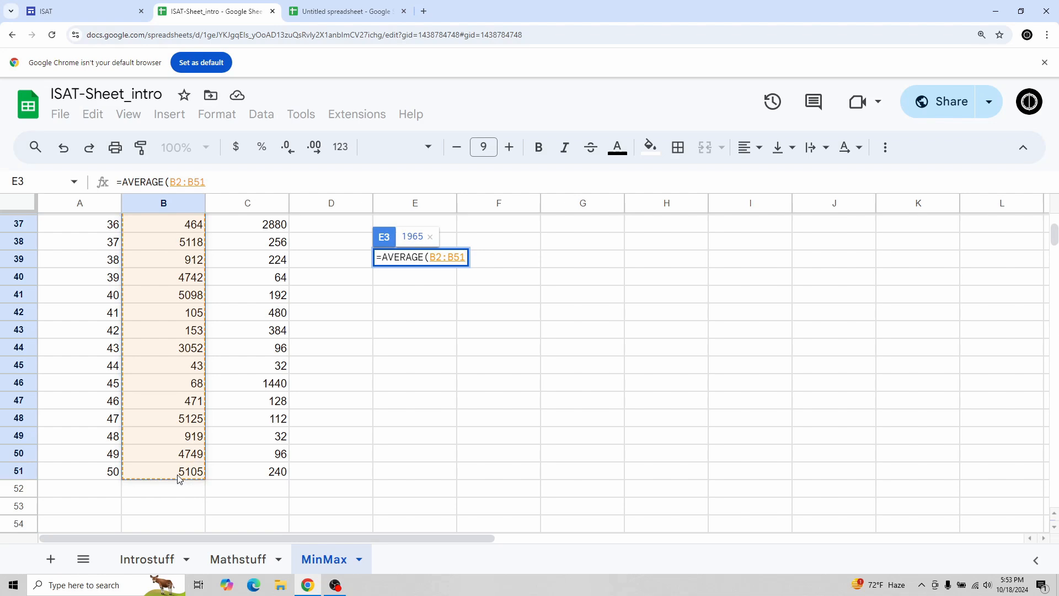
key("Return")
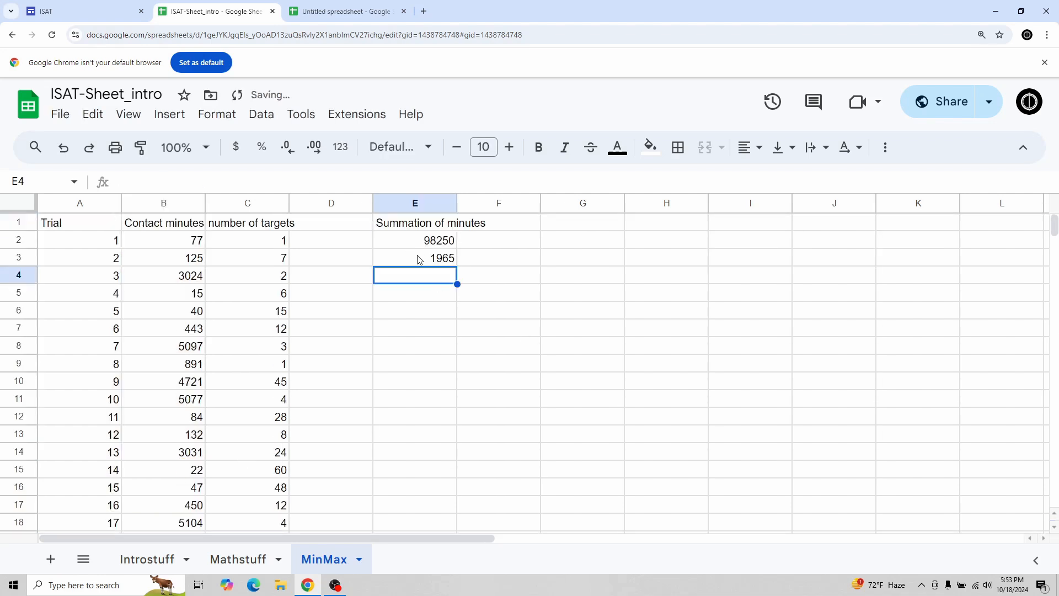
Step: Enter a MEDIAN formula in E4 over the contact minutes in B2:B51
left_click(420, 259)
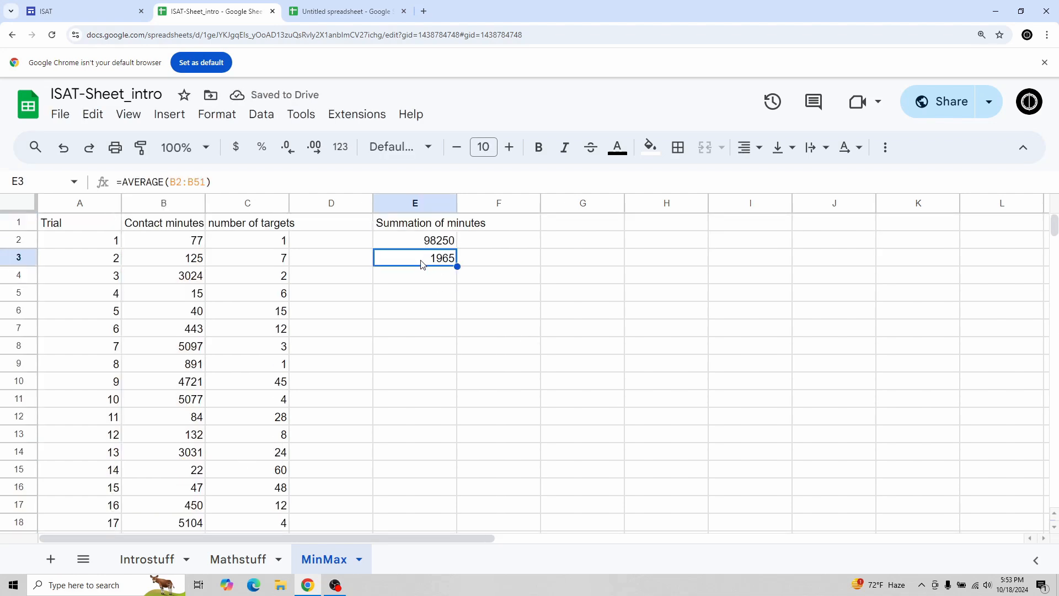
left_click(426, 282)
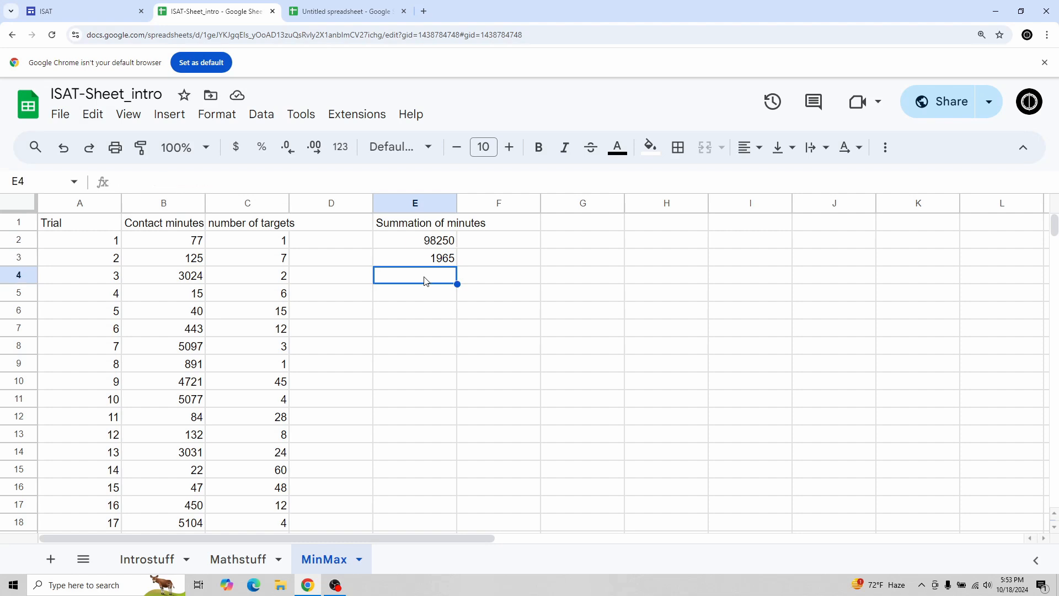
type("=MEDIA")
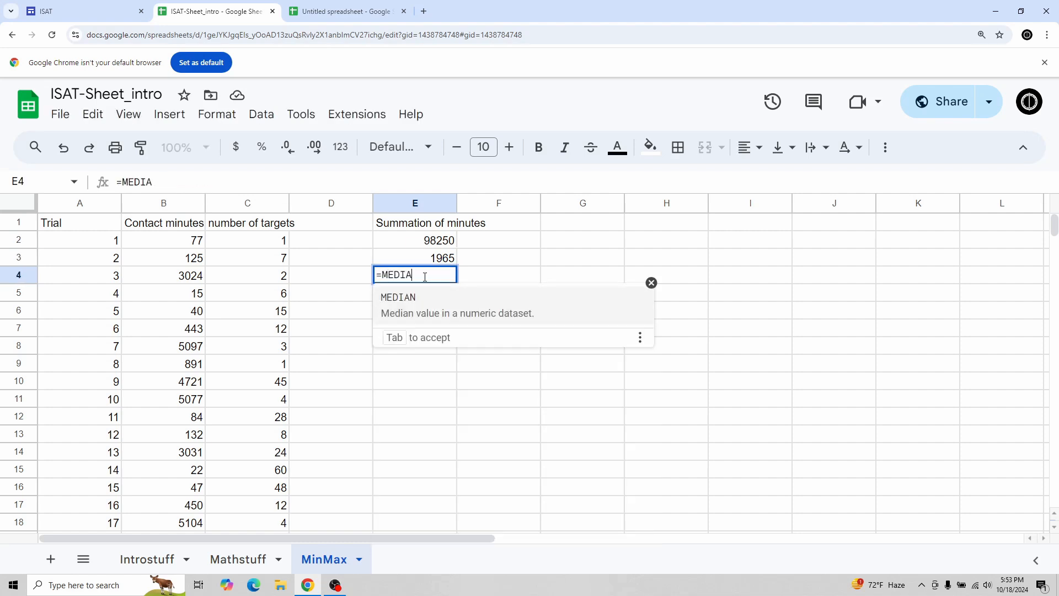
type("N(")
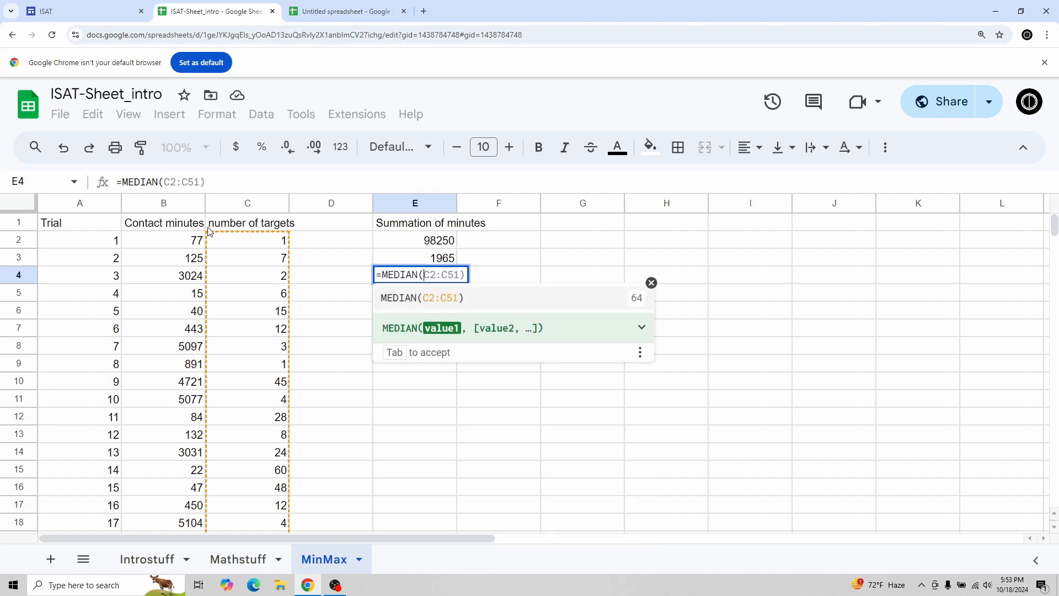
left_click_drag(182, 239, 194, 426)
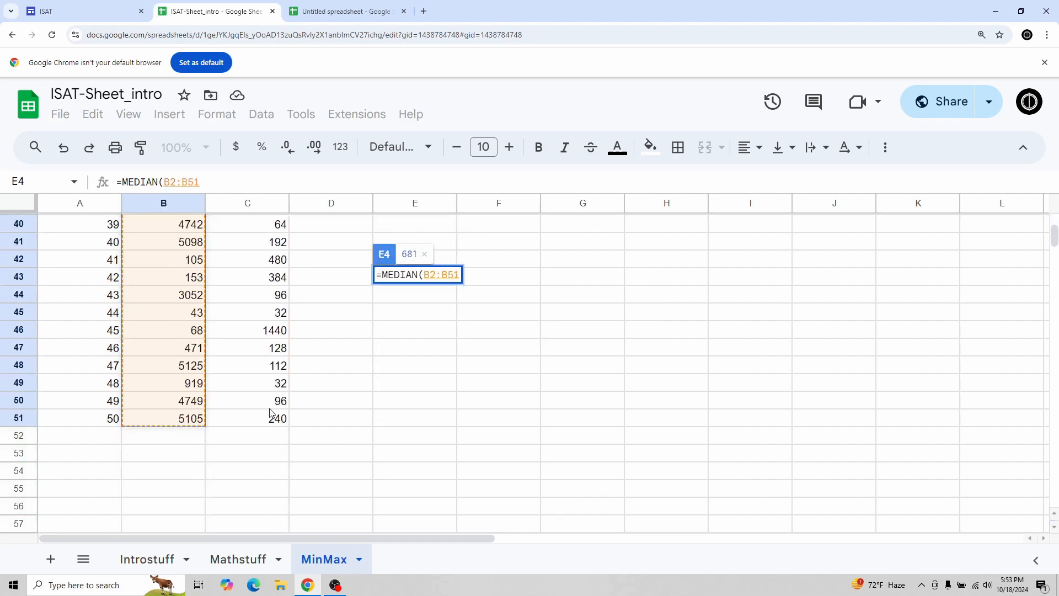
scroll(291, 398, "up", 5)
scroll(291, 397, "up", 5)
key("Return")
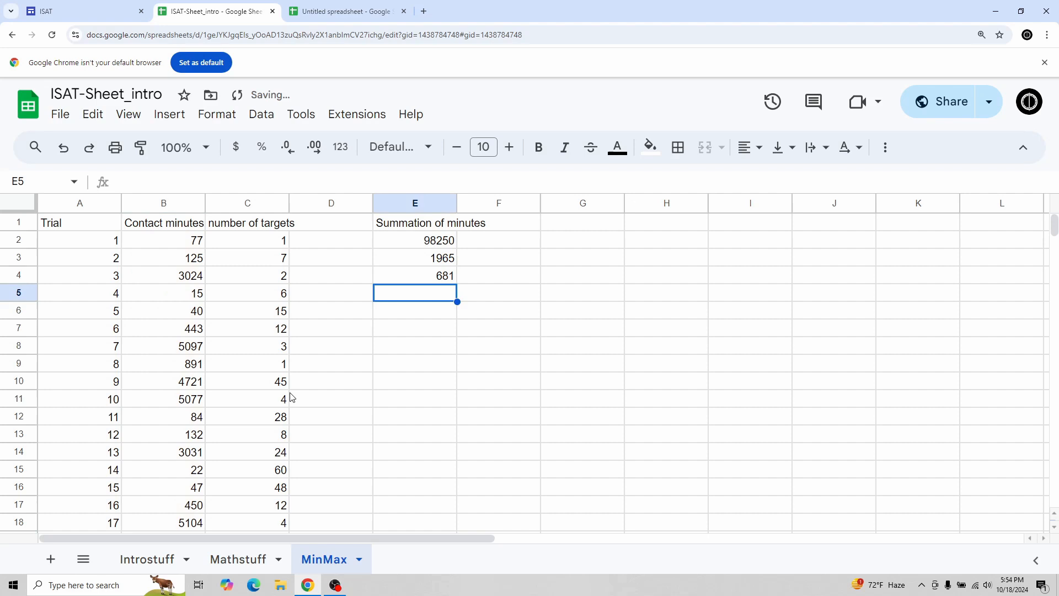
Step: Copy the sum, average and median formulas in E2:E4 across into column F for the number of targets
left_click(443, 244)
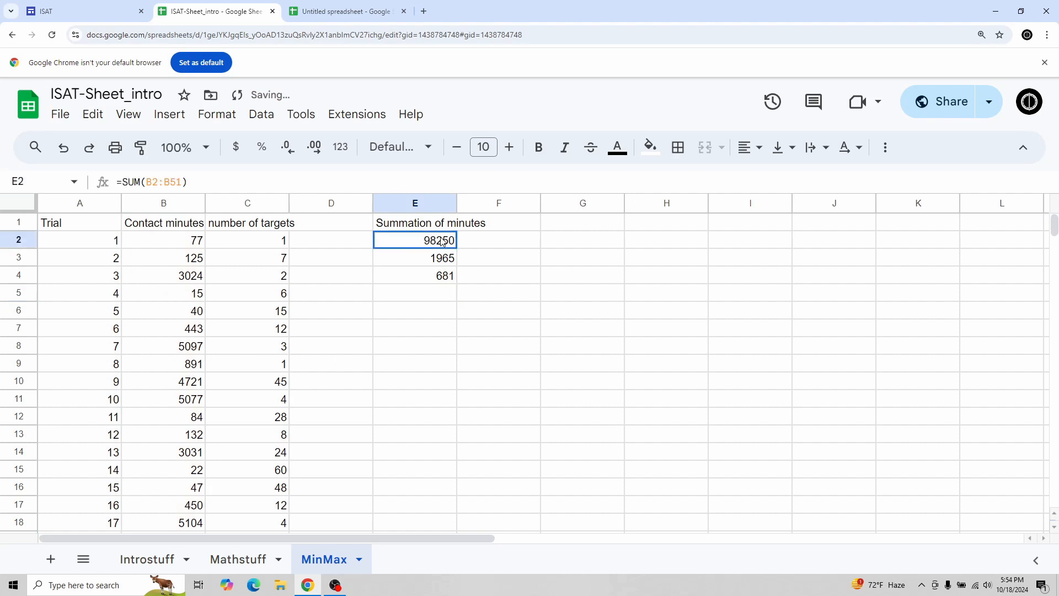
left_click(444, 280, "shift")
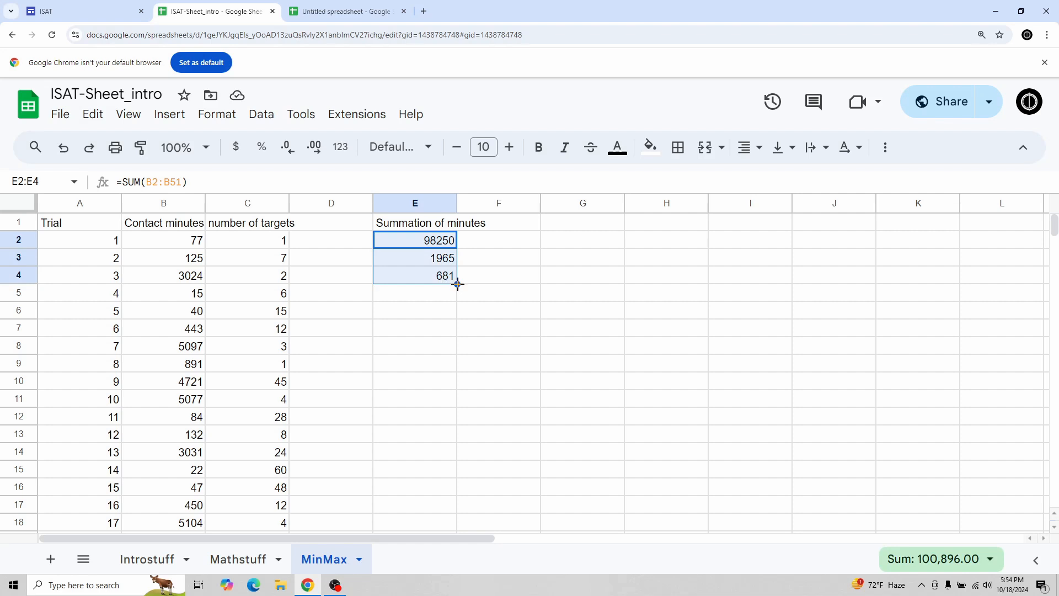
left_click_drag(458, 283, 509, 287)
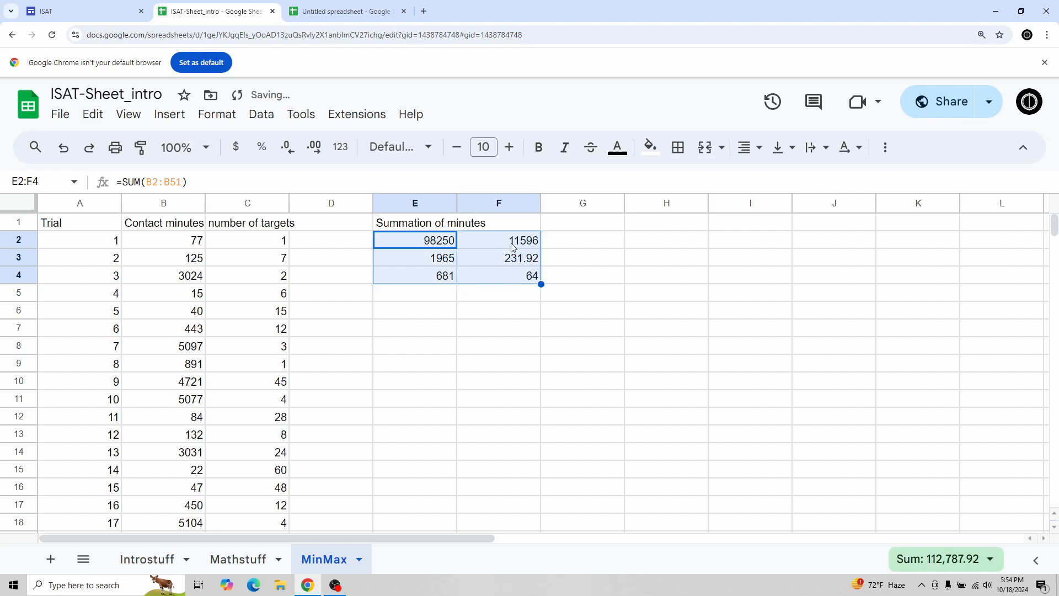
Step: Inspect the copied SUM formula in F2
left_click(499, 240)
left_click(344, 183)
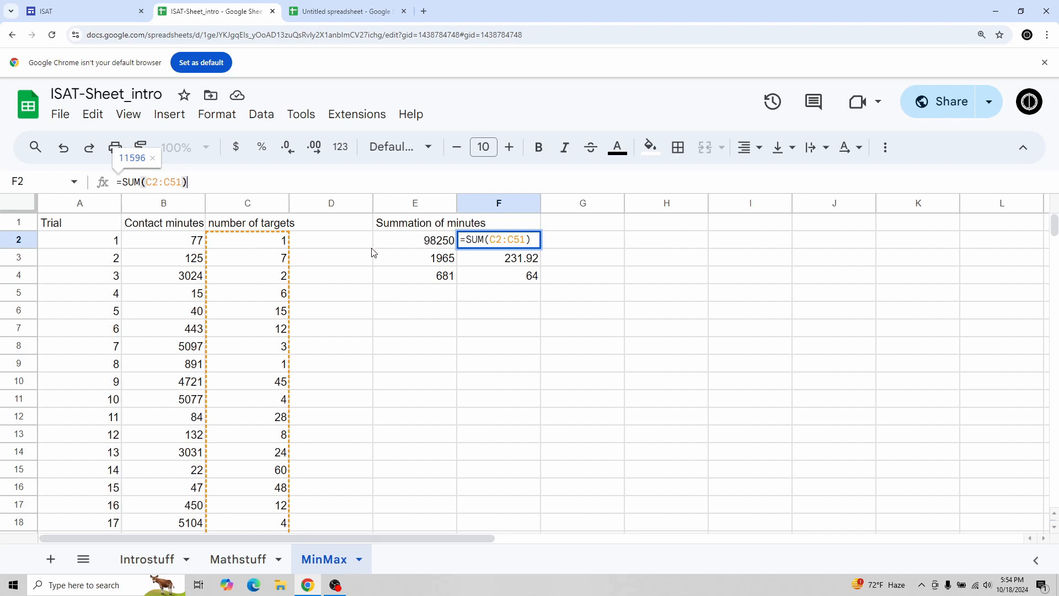
key("Return")
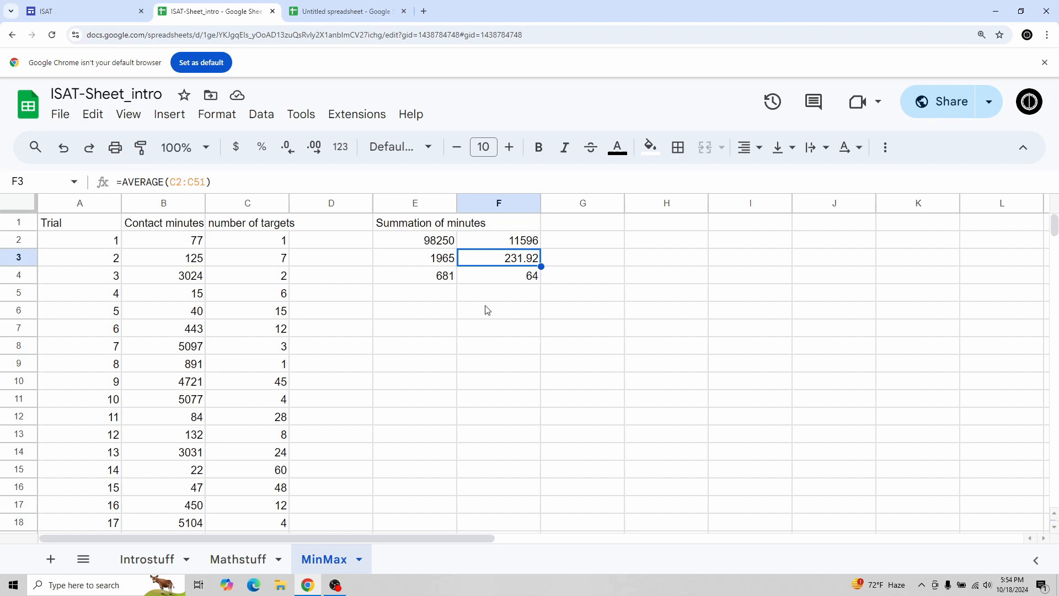
Step: Label D2 through D6 as Sum, Average, Median, Min and Max
left_click(350, 240)
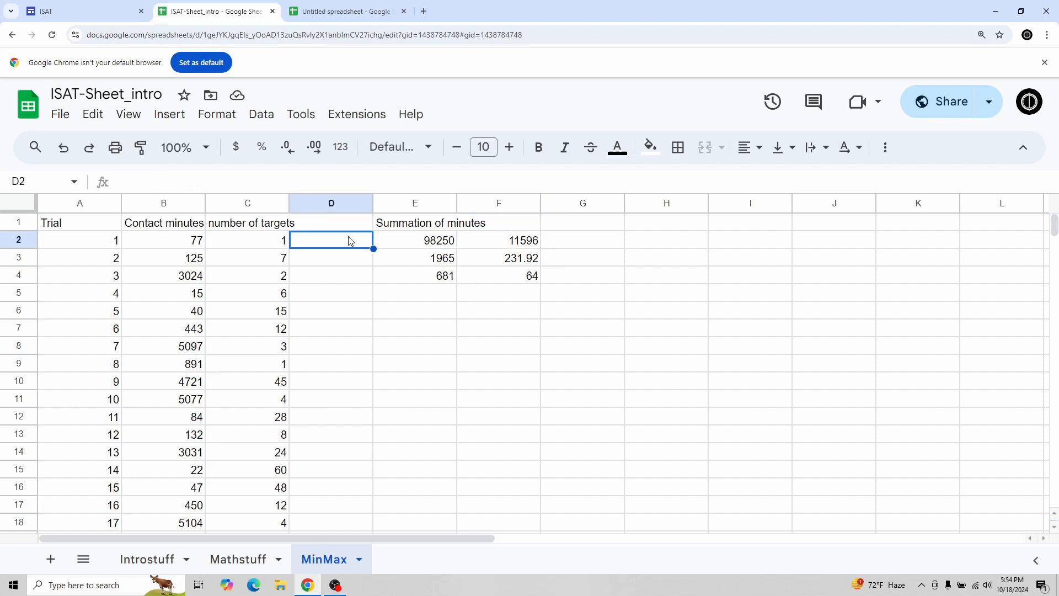
type("Sum")
key("Return")
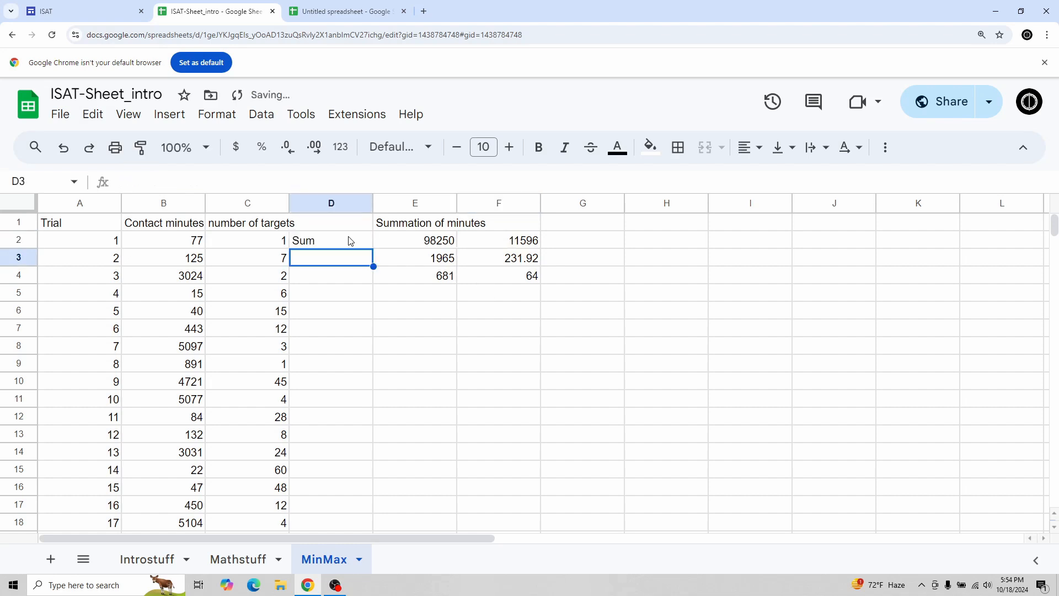
type("Average")
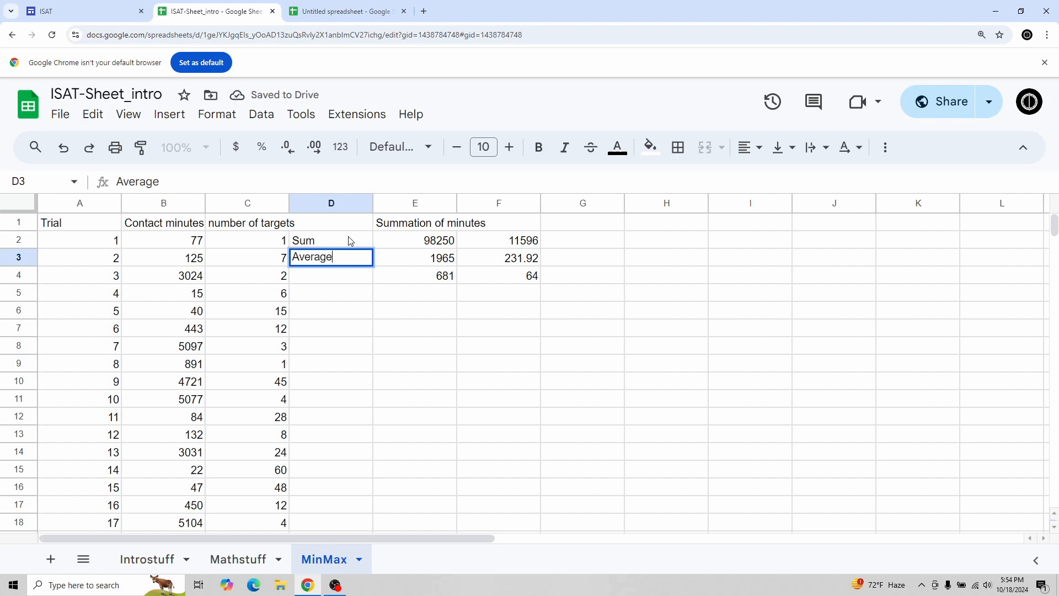
key("Return")
type("Median")
key("Return")
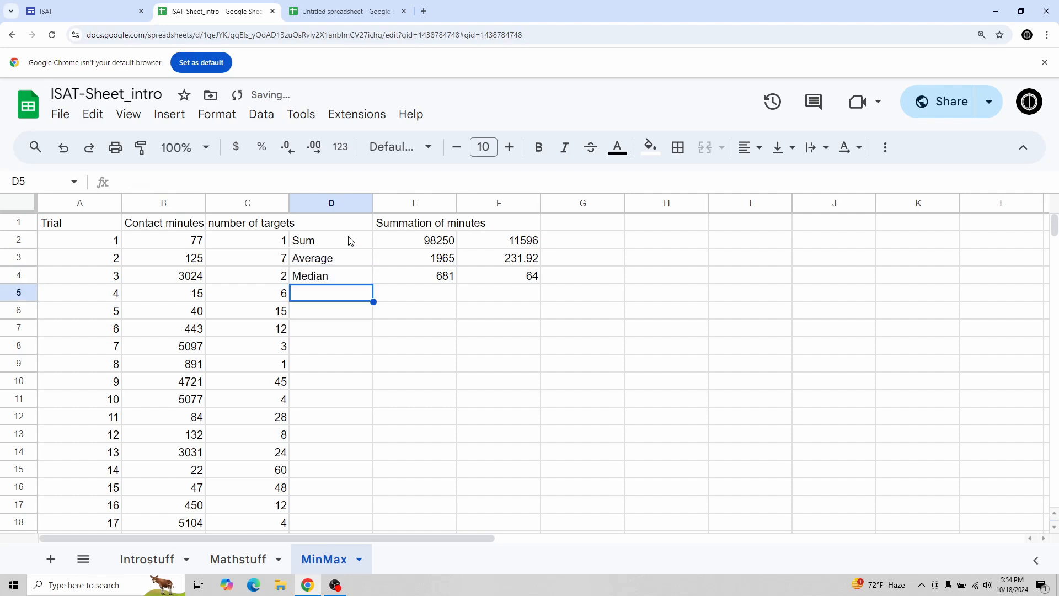
type("Min")
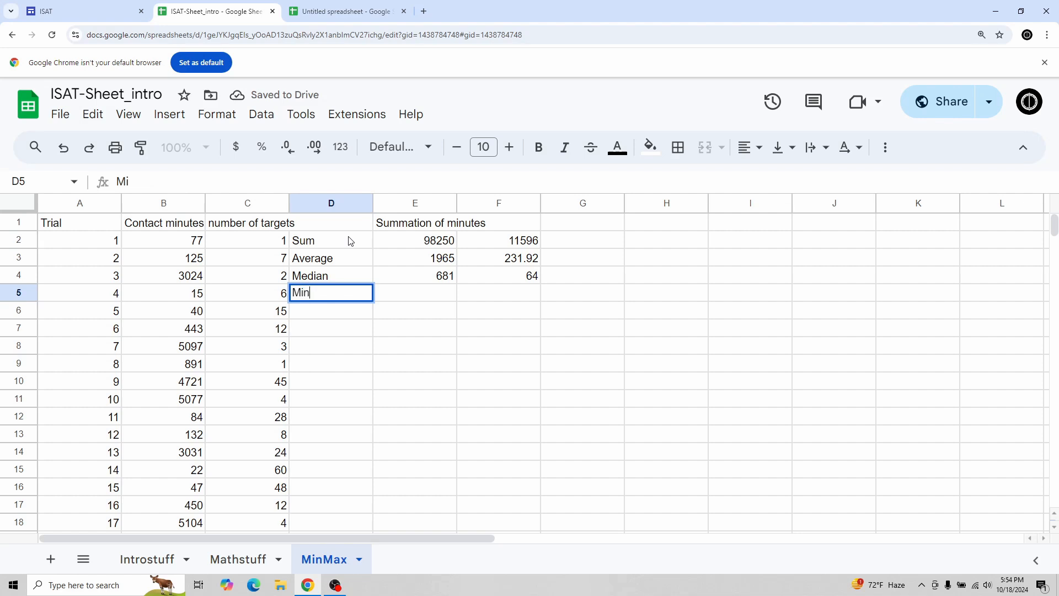
key("Return")
type("Max")
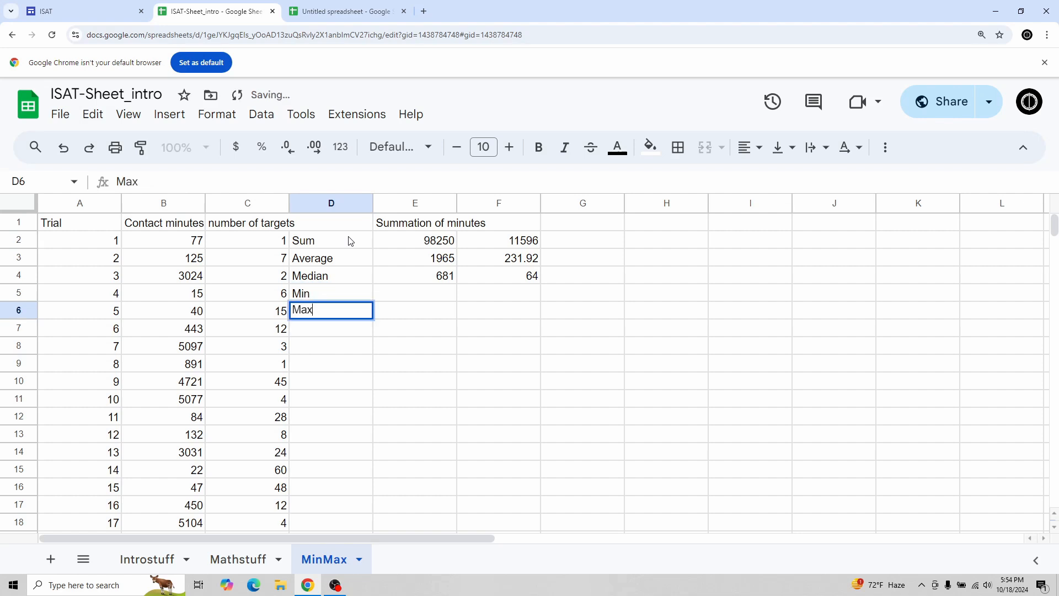
key("Tab")
Step: Enter MIN and MAX formulas in E5 and E6 over the contact minutes in B2:B51
key("Up")
type("=")
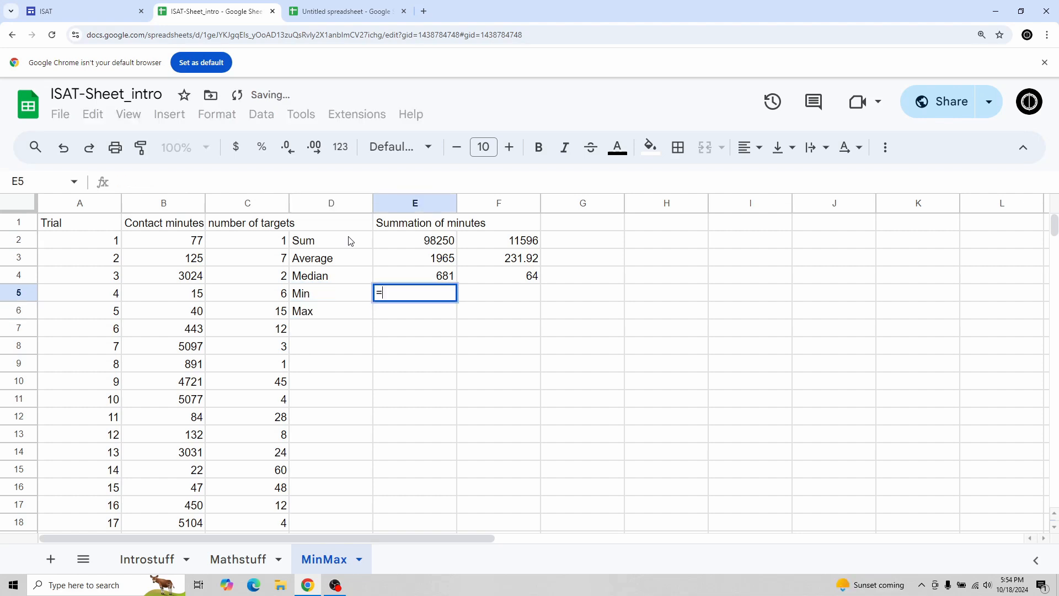
type("MIN")
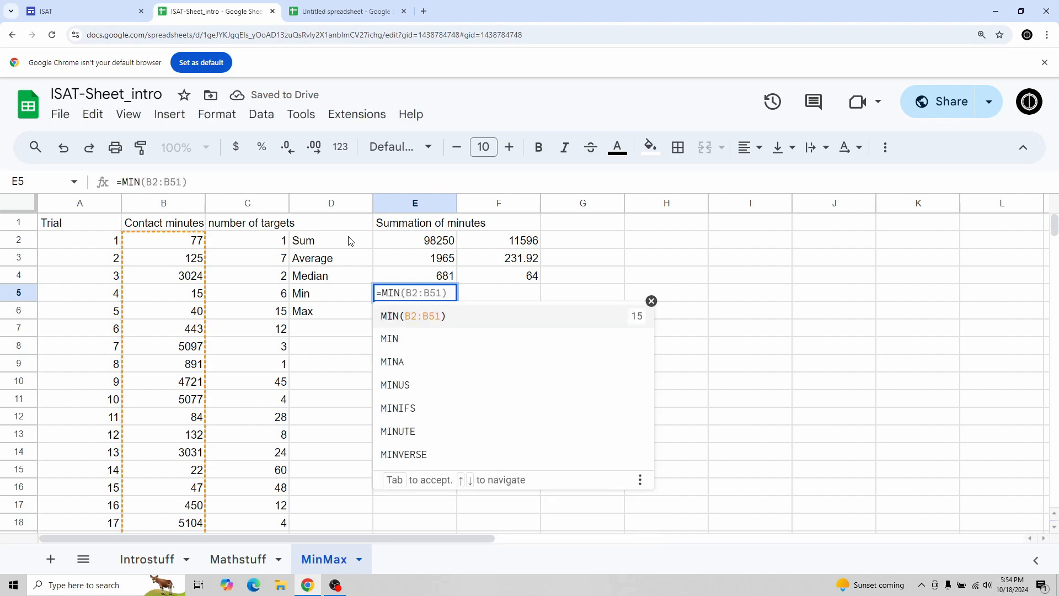
type("(")
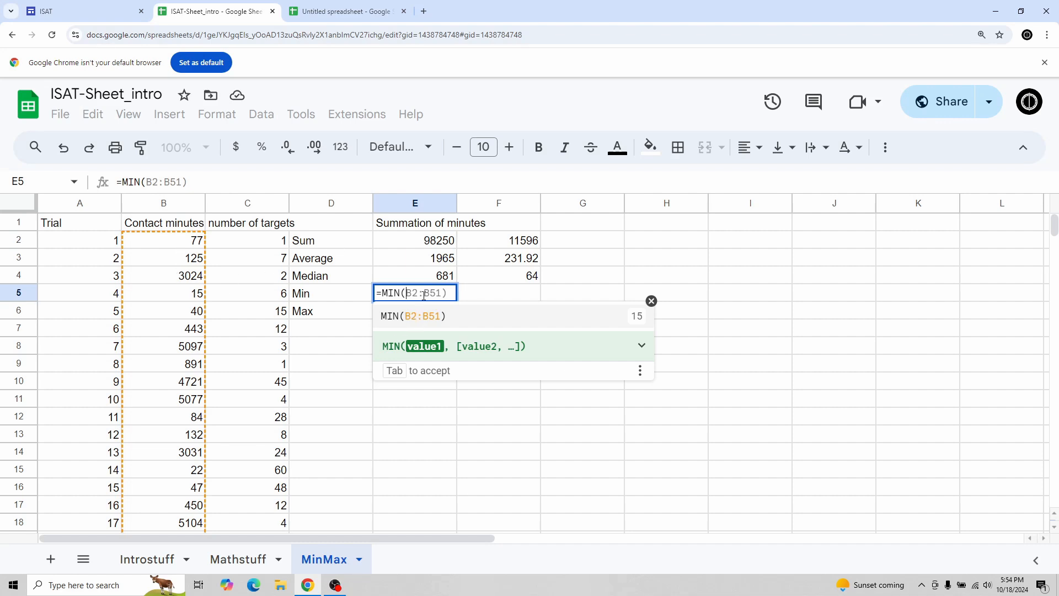
key("Tab")
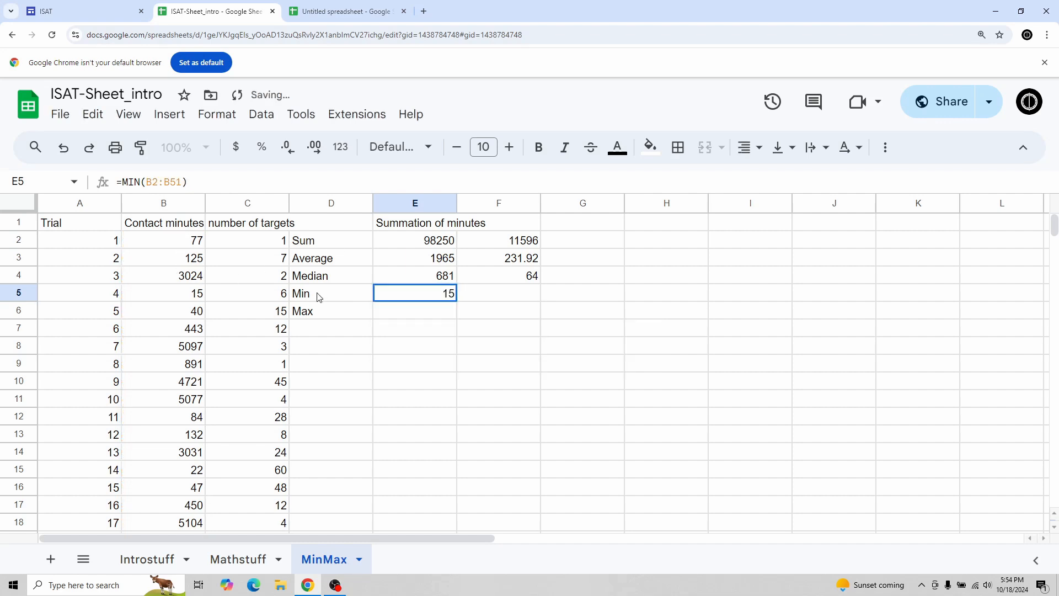
left_click(402, 316)
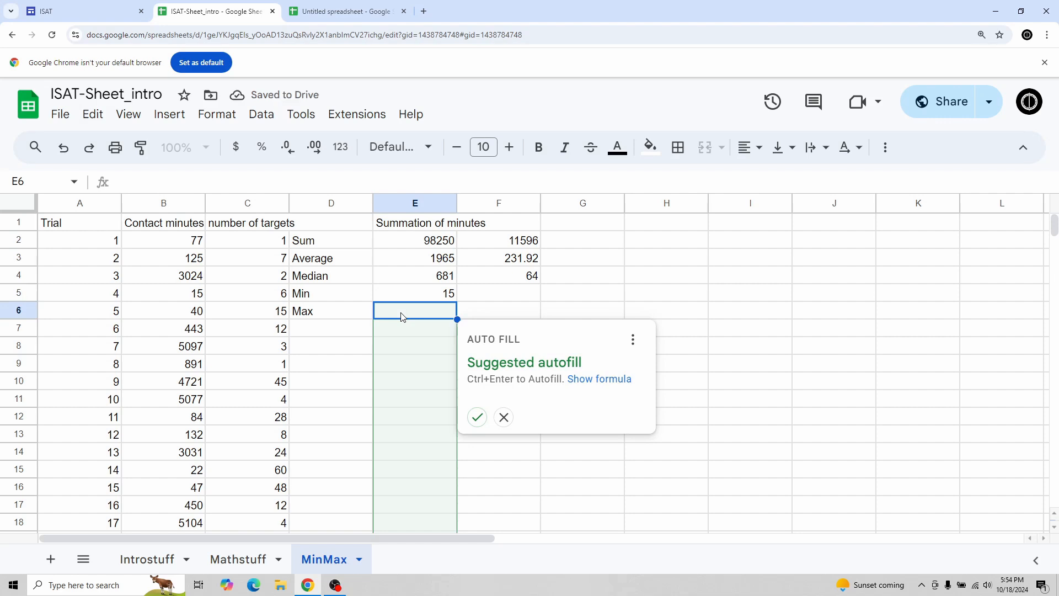
type("=")
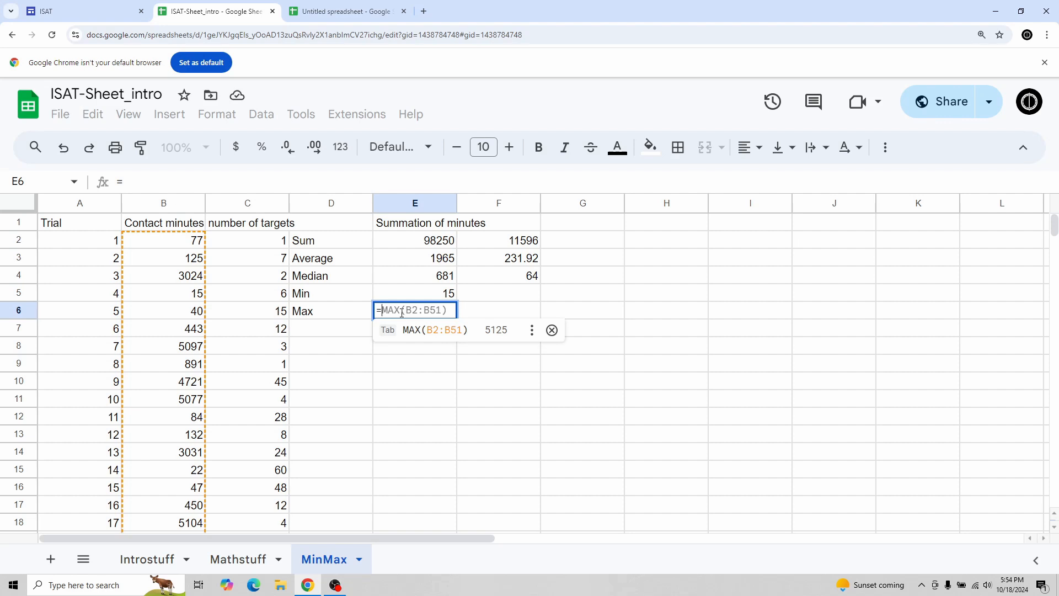
key("Tab")
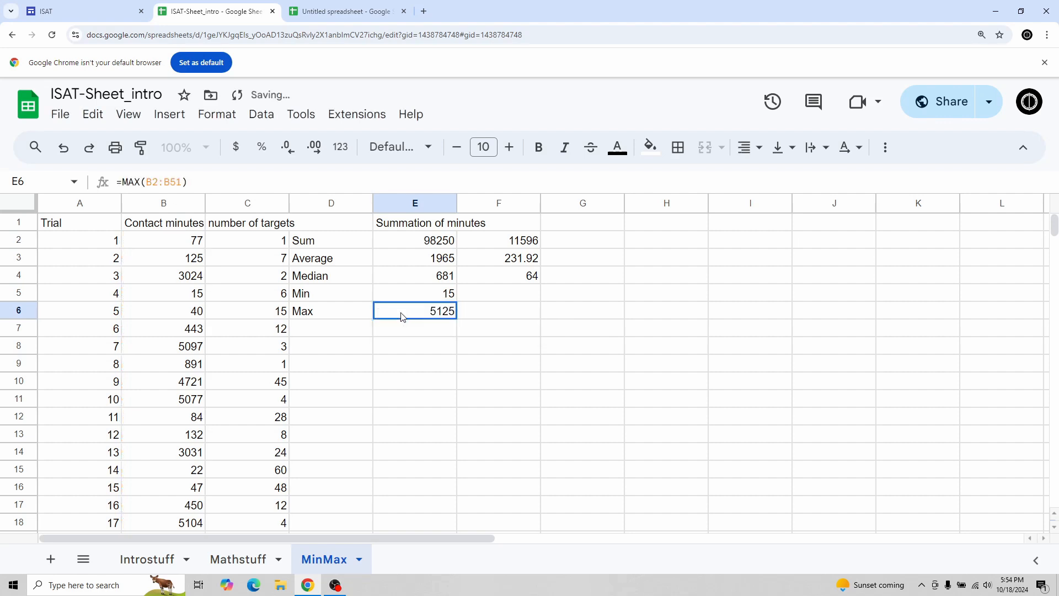
Step: Compare the min and max results with the matching values in the contact minutes column
left_click(402, 291)
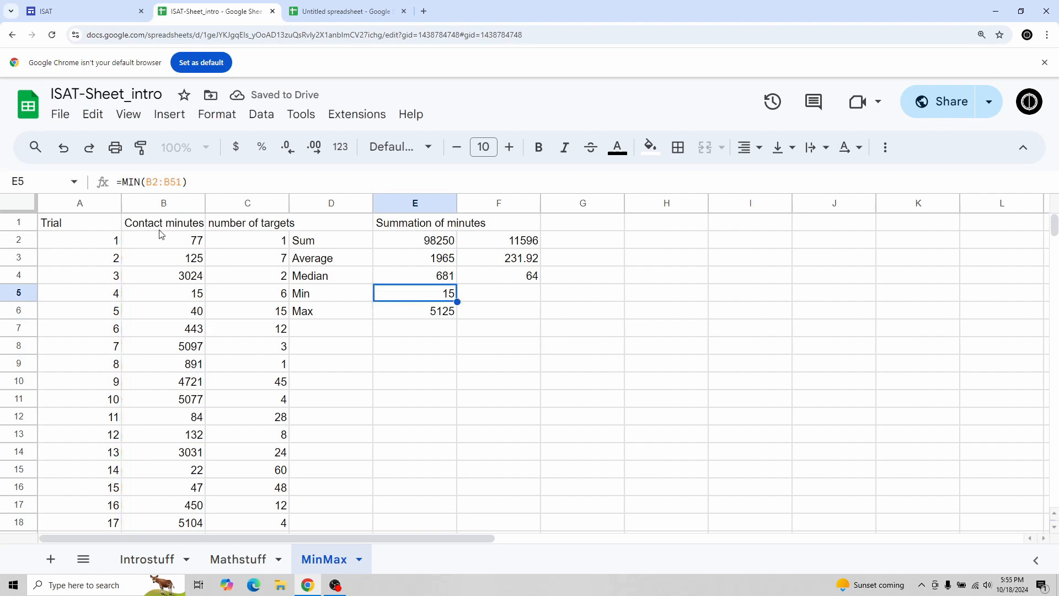
left_click(165, 243)
scroll(171, 262, "down", 17)
scroll(191, 286, "up", 11)
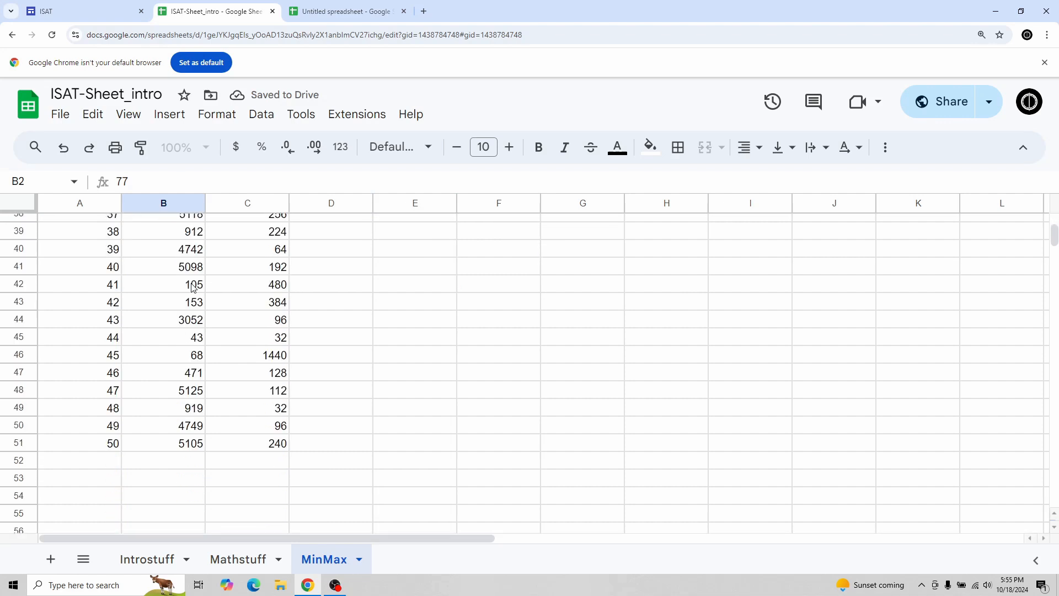
scroll(193, 302, "up", 6)
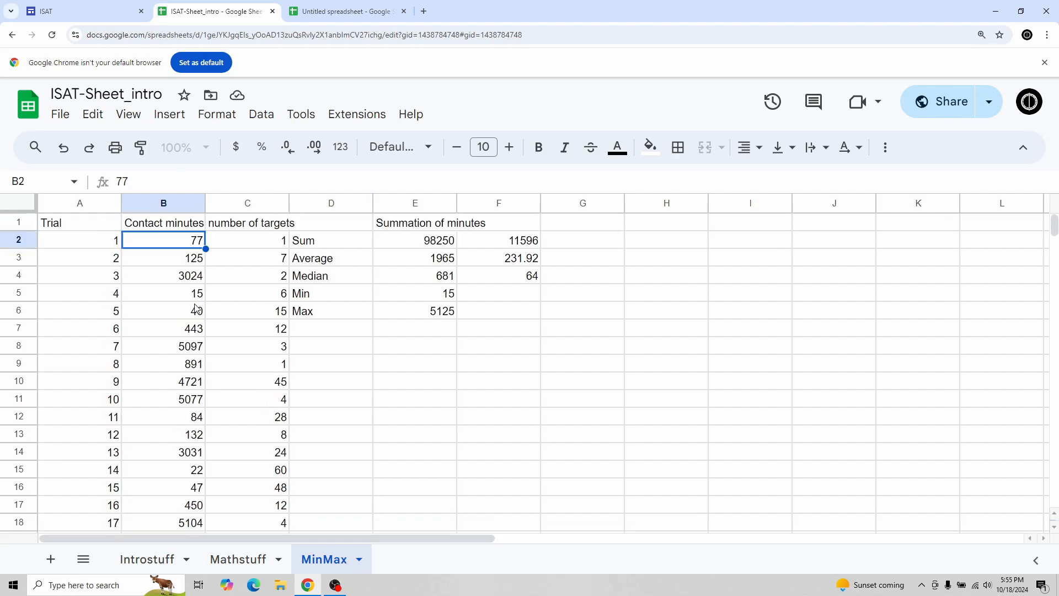
left_click(418, 297)
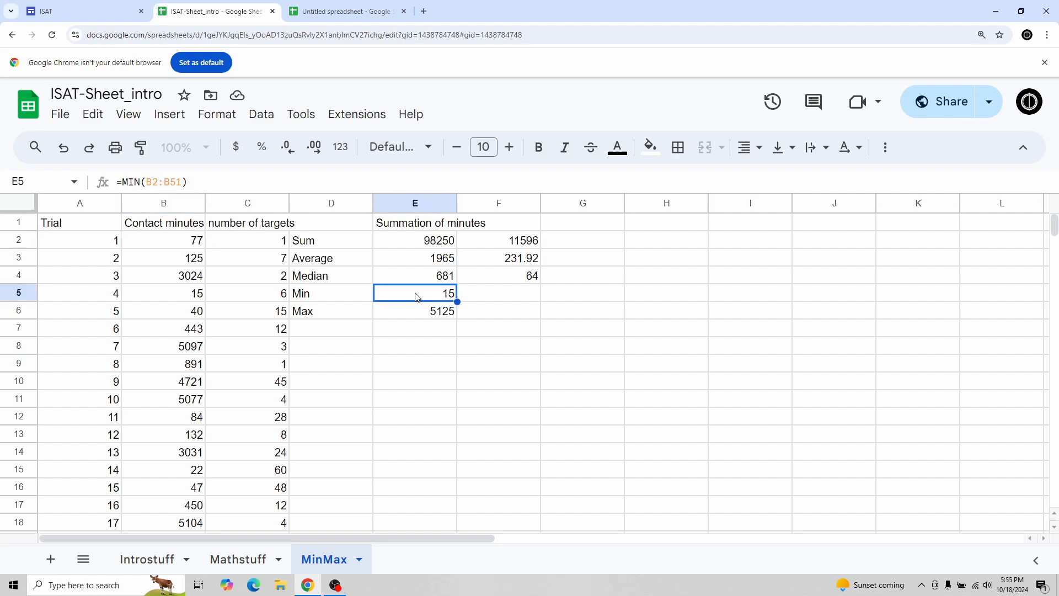
left_click(172, 299)
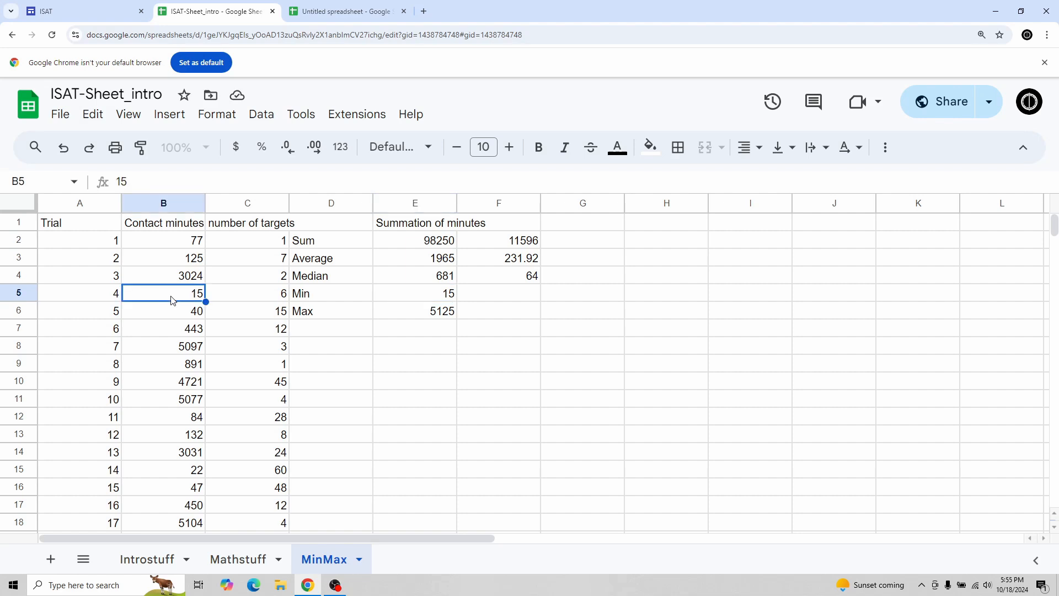
left_click(417, 312)
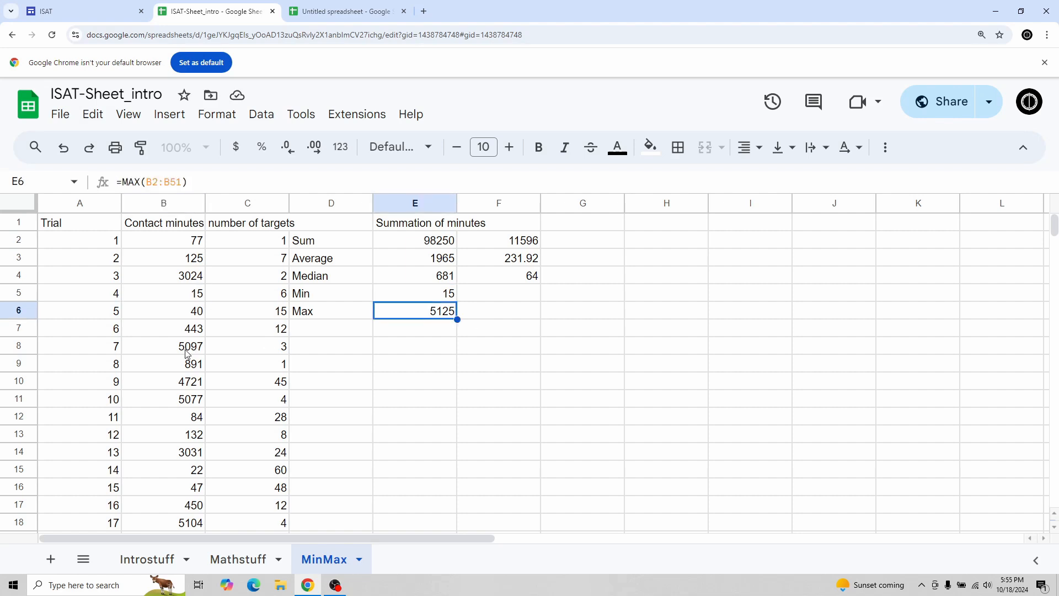
scroll(210, 351, "down", 4)
scroll(218, 354, "down", 2)
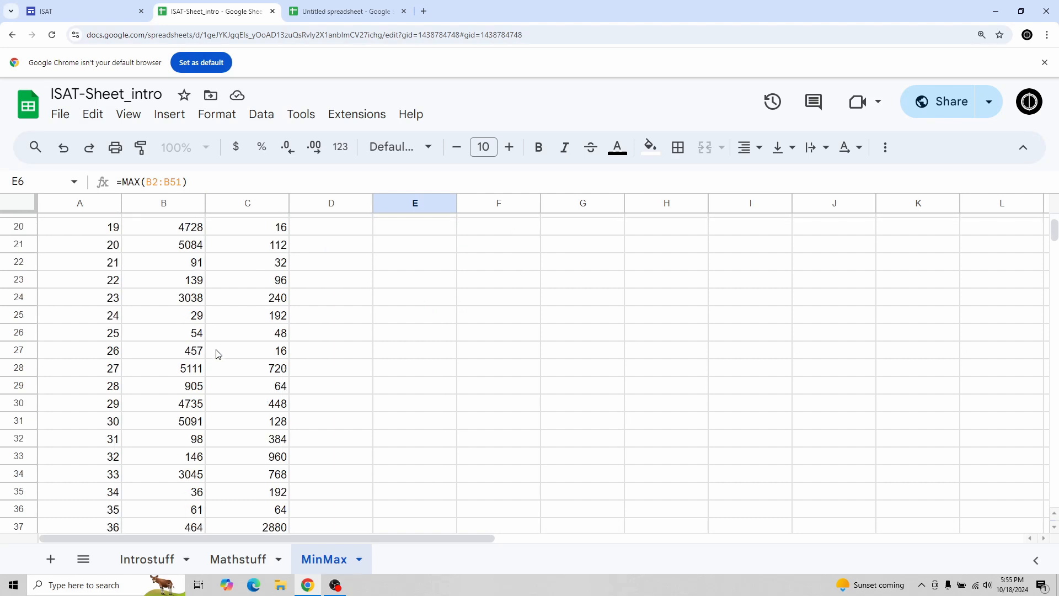
scroll(231, 354, "down", 3)
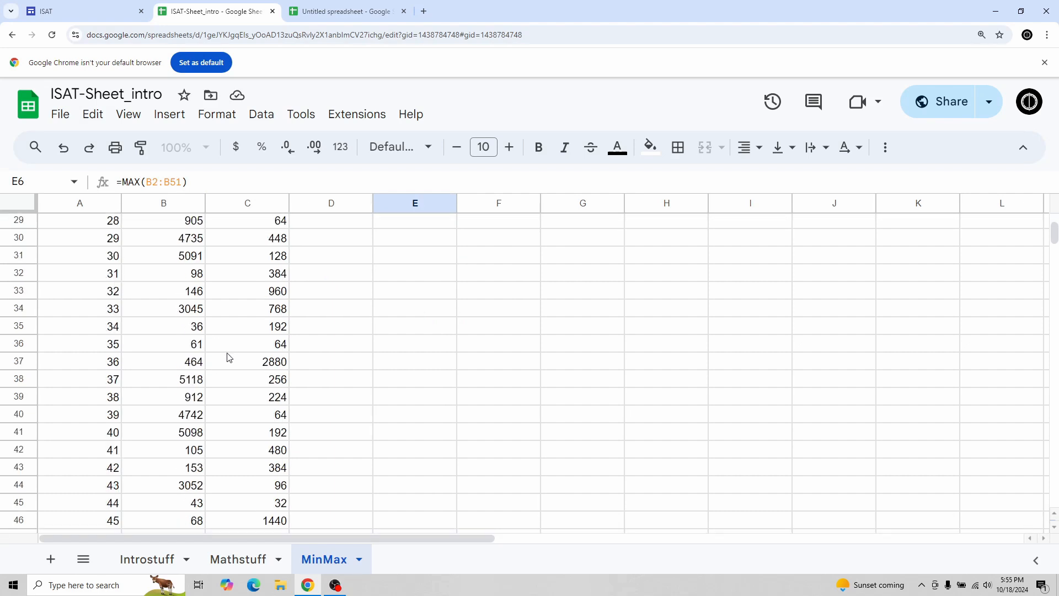
scroll(218, 371, "down", 3)
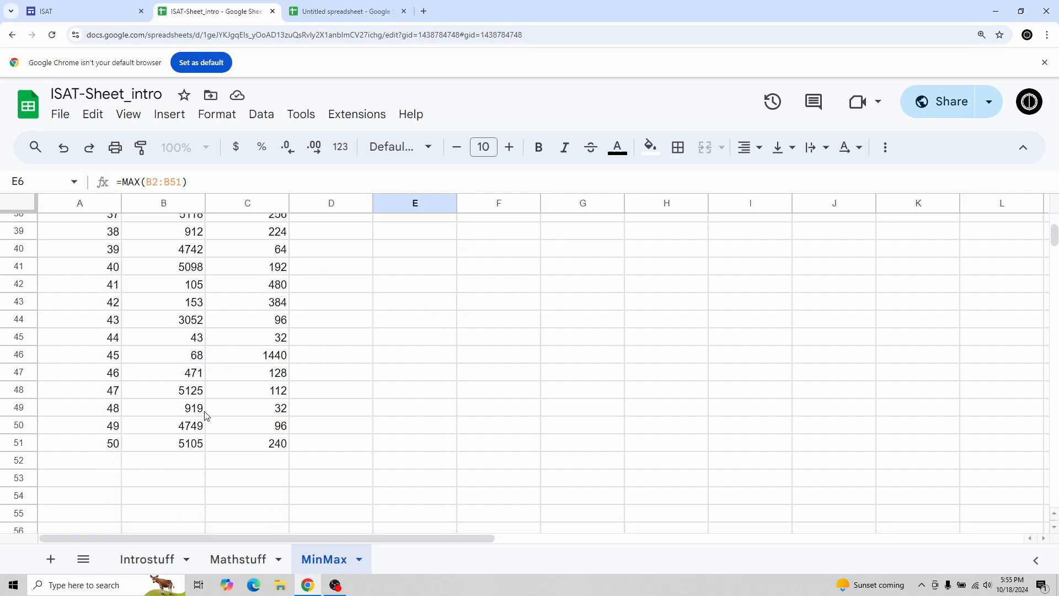
left_click(191, 393)
scroll(250, 385, "up", 4)
scroll(251, 383, "up", 8)
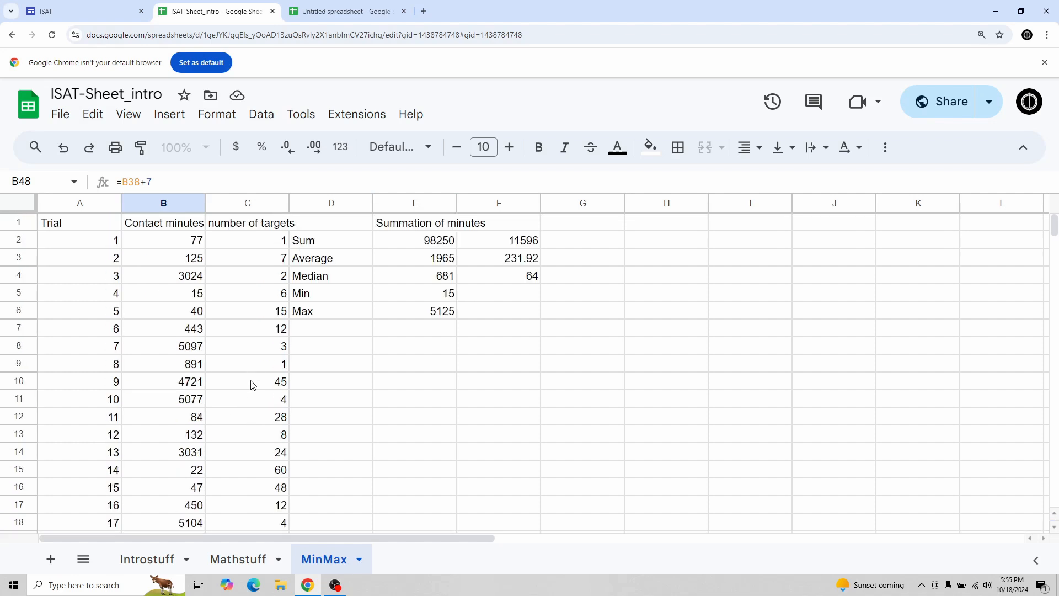
Step: Copy the MIN and MAX formulas across into F5:F6 for the number of targets
left_click(430, 298)
left_click_drag(430, 314, 508, 322)
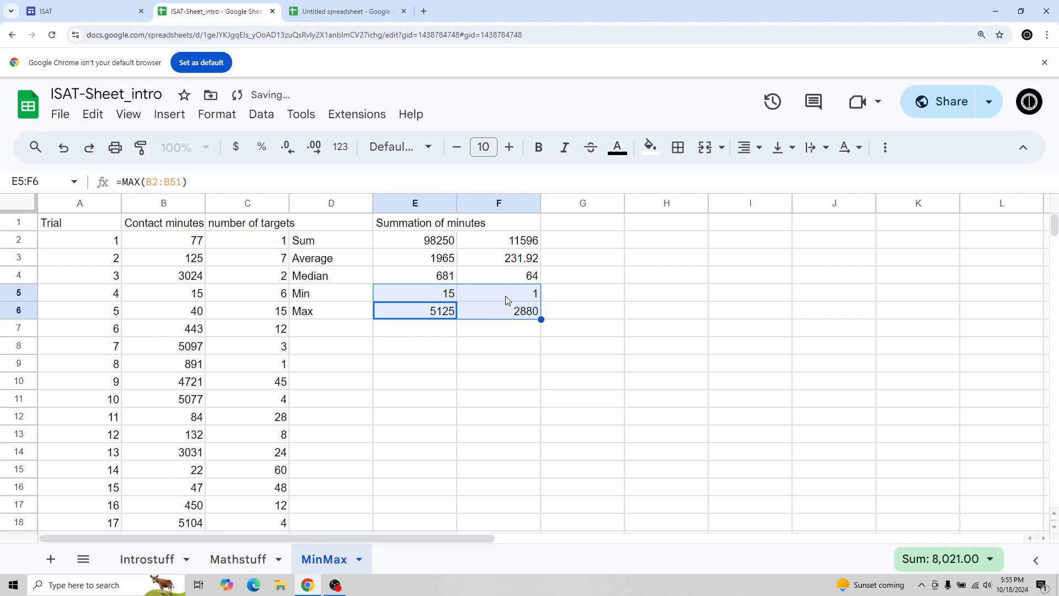
Step: Check the MIN and MAX formulas in F5 and F6 and locate the maximum value in the number of targets column
left_click(504, 292)
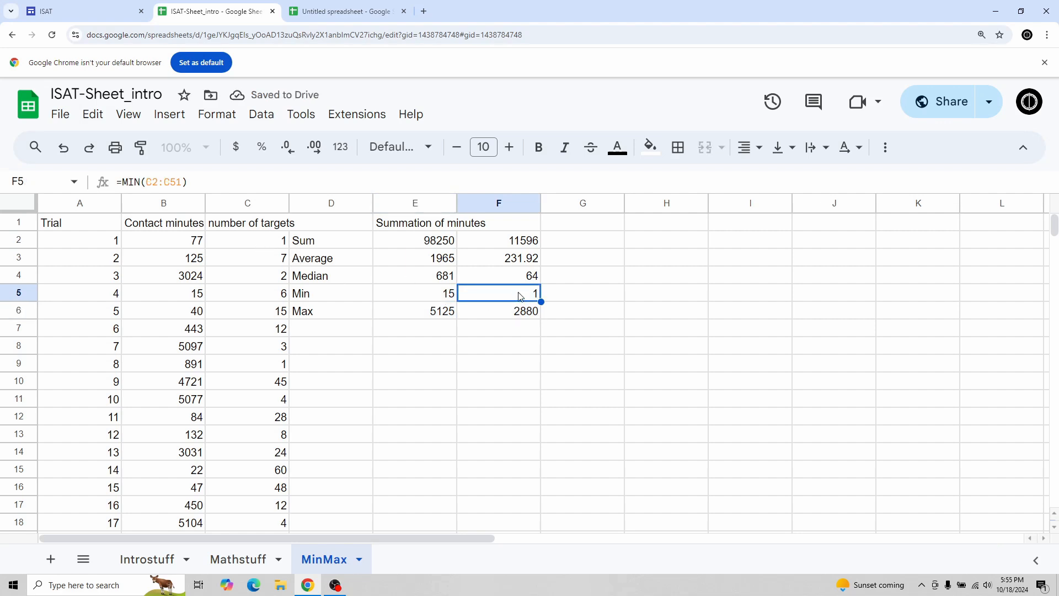
left_click(509, 316)
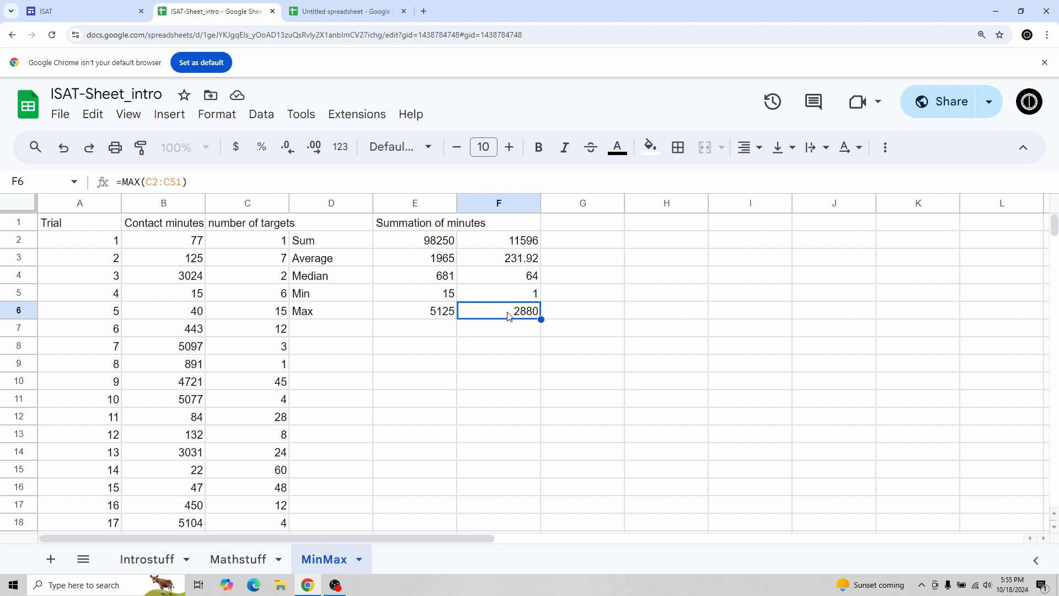
scroll(323, 336, "down", 7)
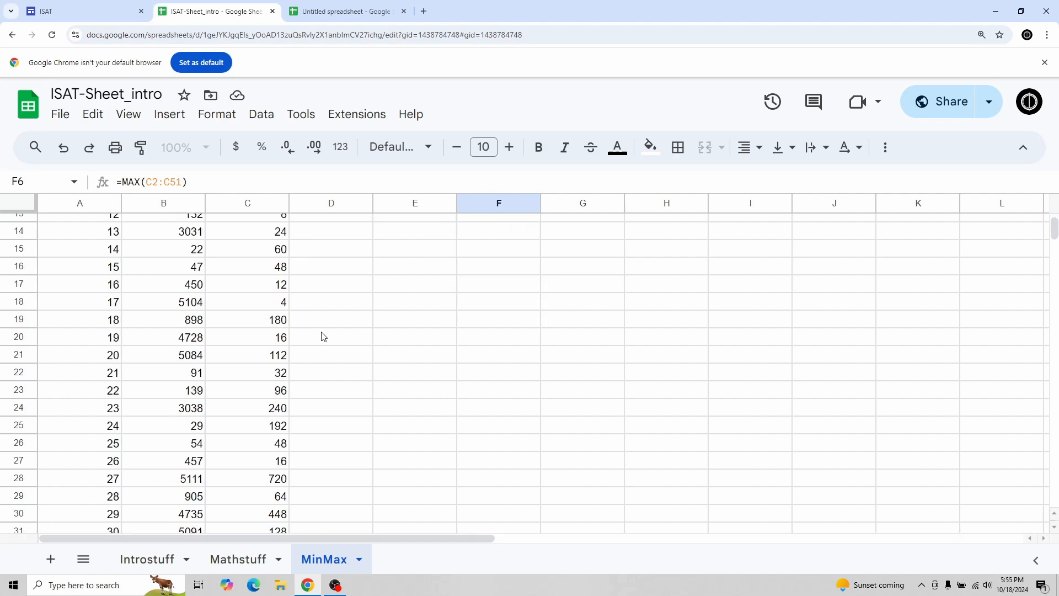
scroll(325, 336, "down", 3)
left_click(252, 313)
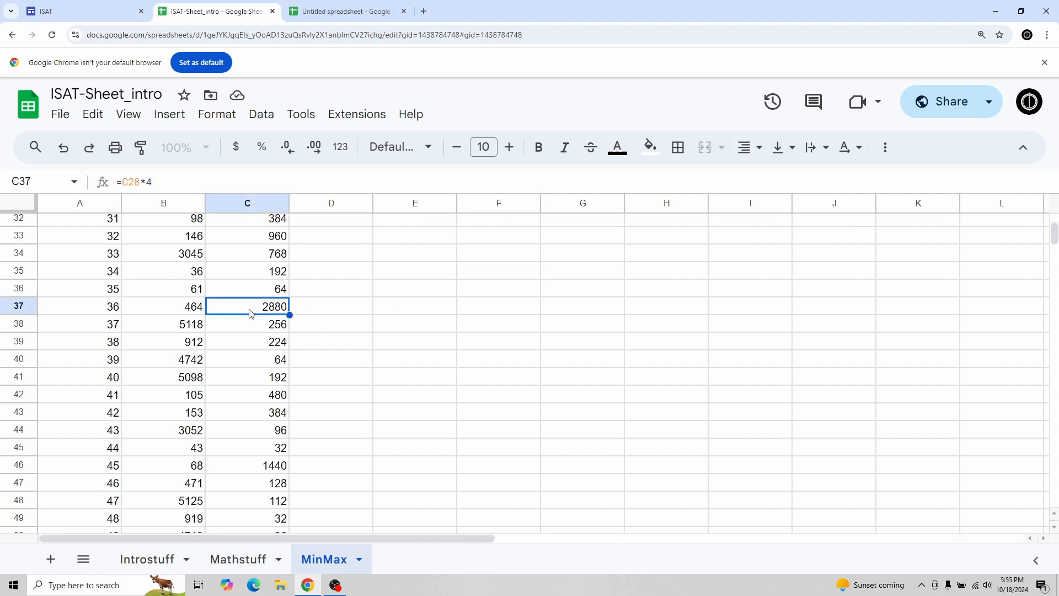
scroll(375, 320, "up", 10)
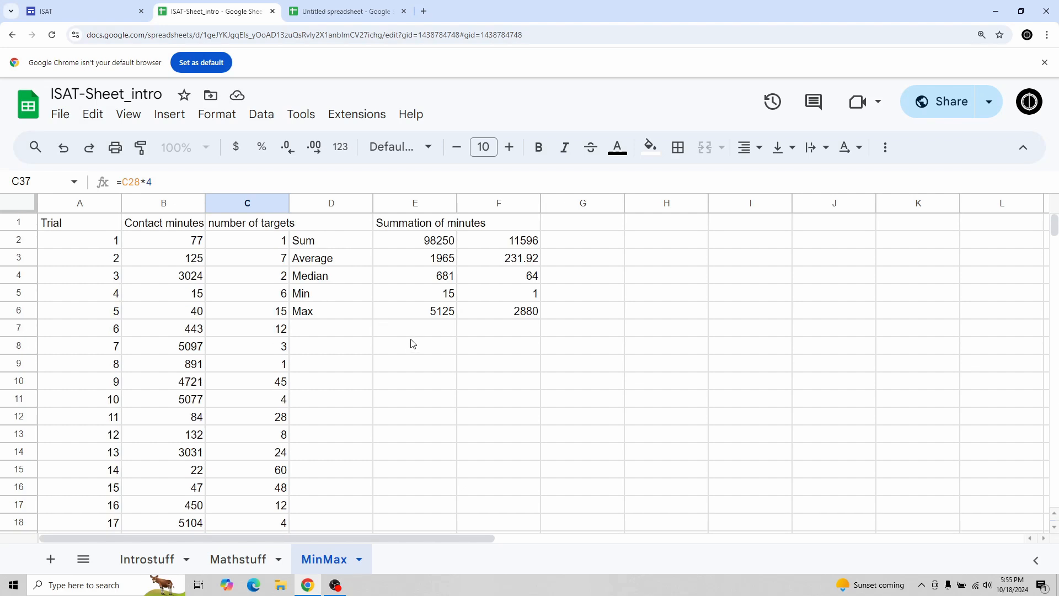
left_click(575, 228)
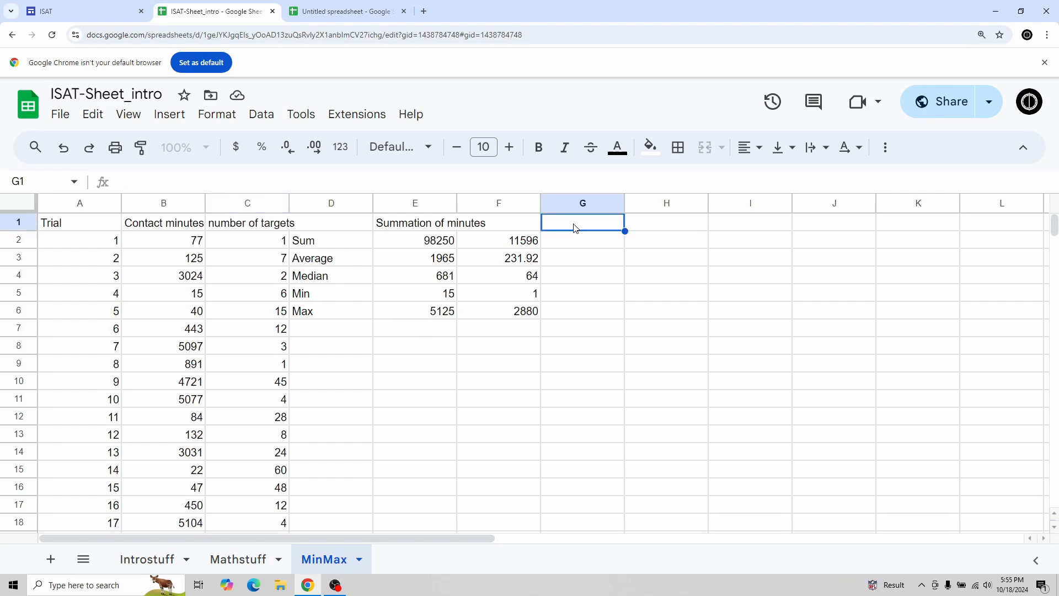
Step: Make the SUM formula in F2 use the absolute range $C$2:$C$51
left_click(504, 246)
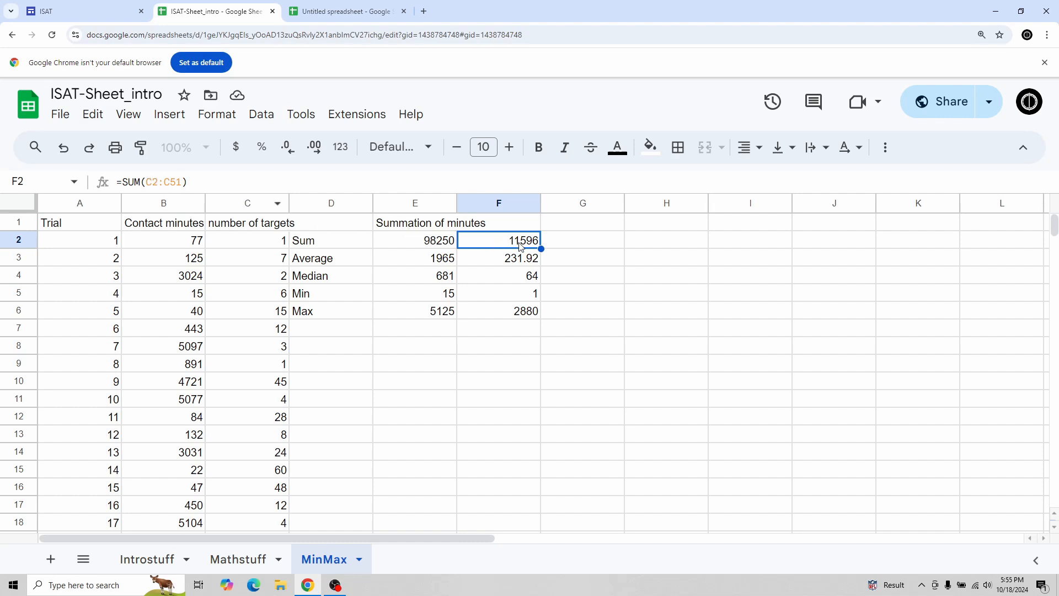
left_click(145, 183)
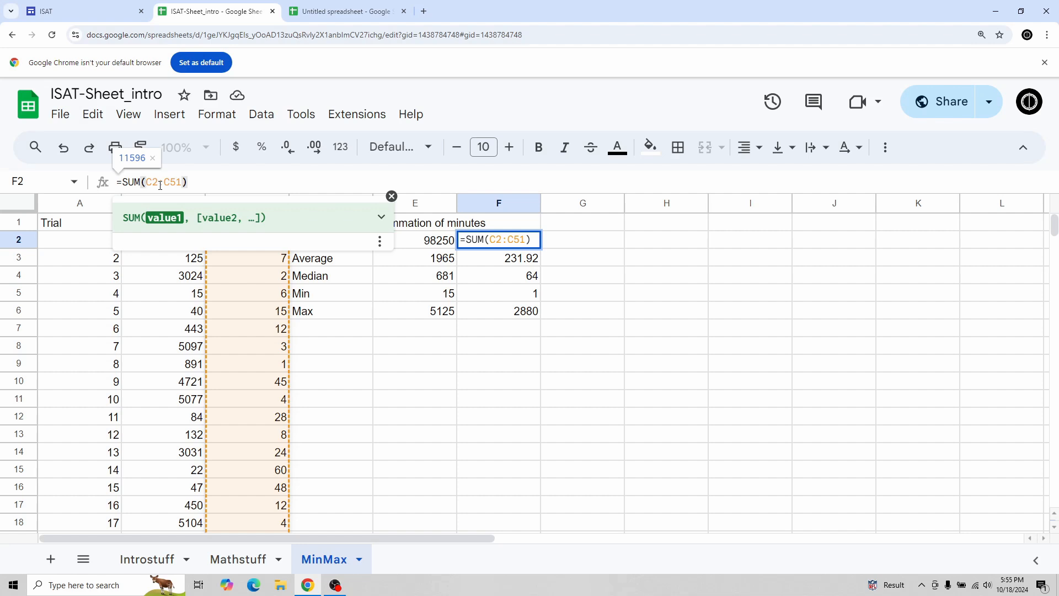
type("$C$2:$")
key("Right")
type("$")
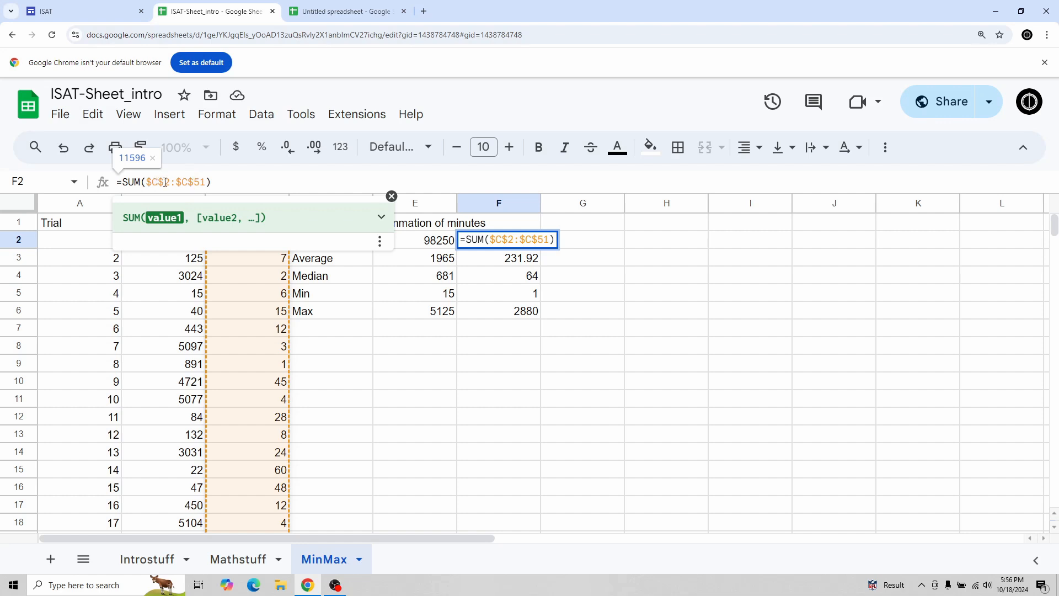
key("Return")
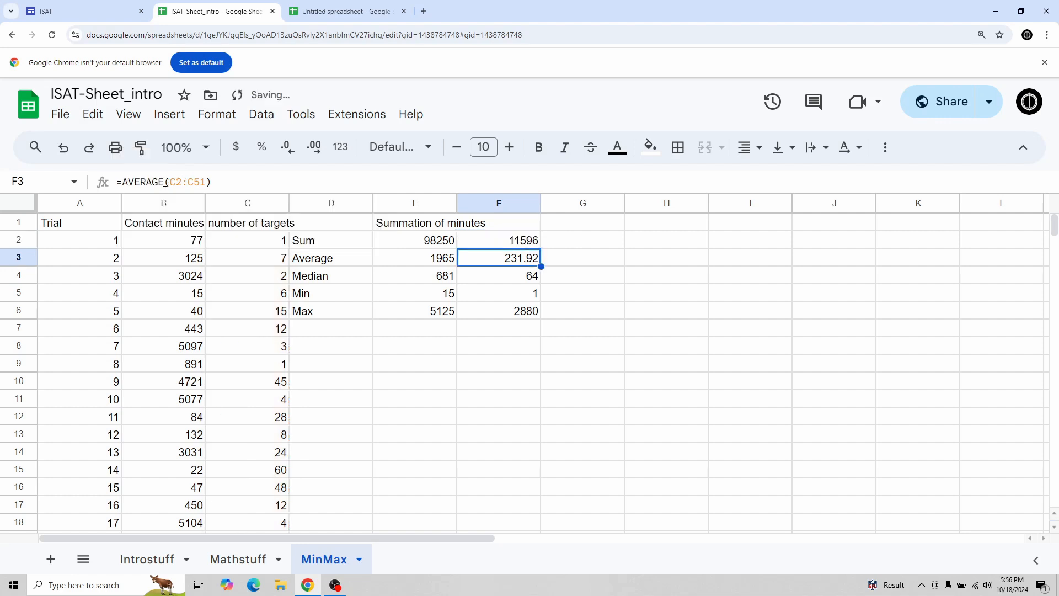
Step: Copy the absolute SUM formula from F2 across into G2 and H2
left_click(517, 229)
left_click(529, 242)
left_click_drag(541, 249, 627, 241)
left_click(584, 243)
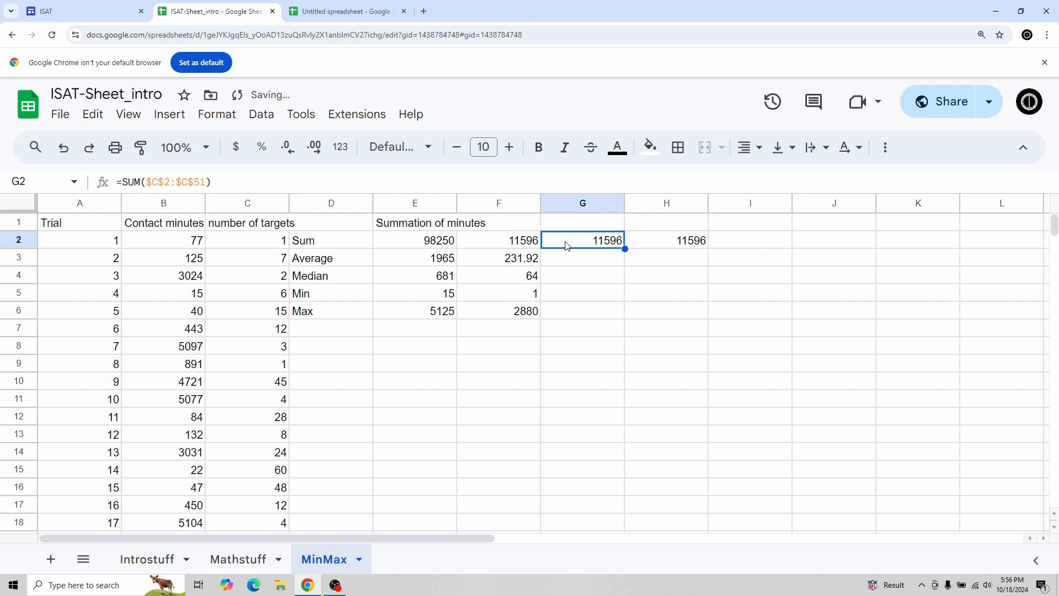
Step: Inspect the copied formulas in G2 and H2 to check their cell references
left_click(317, 178)
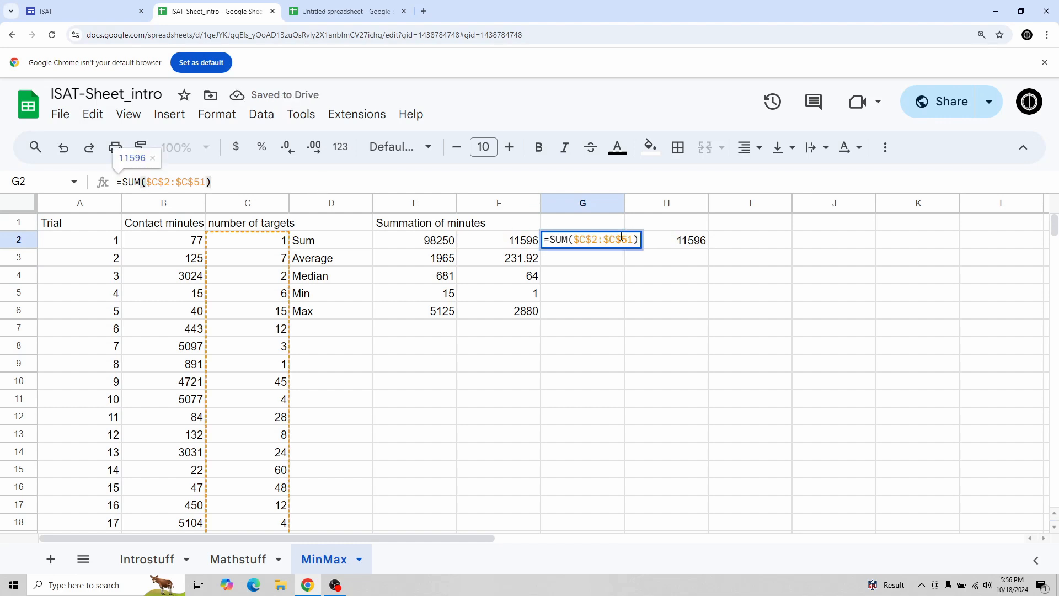
key("Tab")
key("Return")
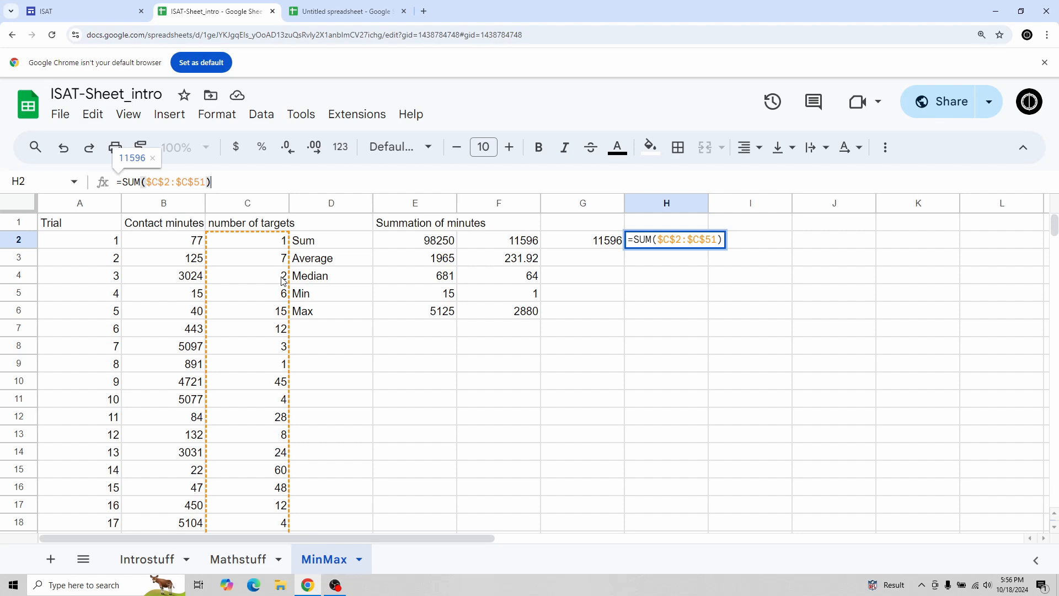
key("Return")
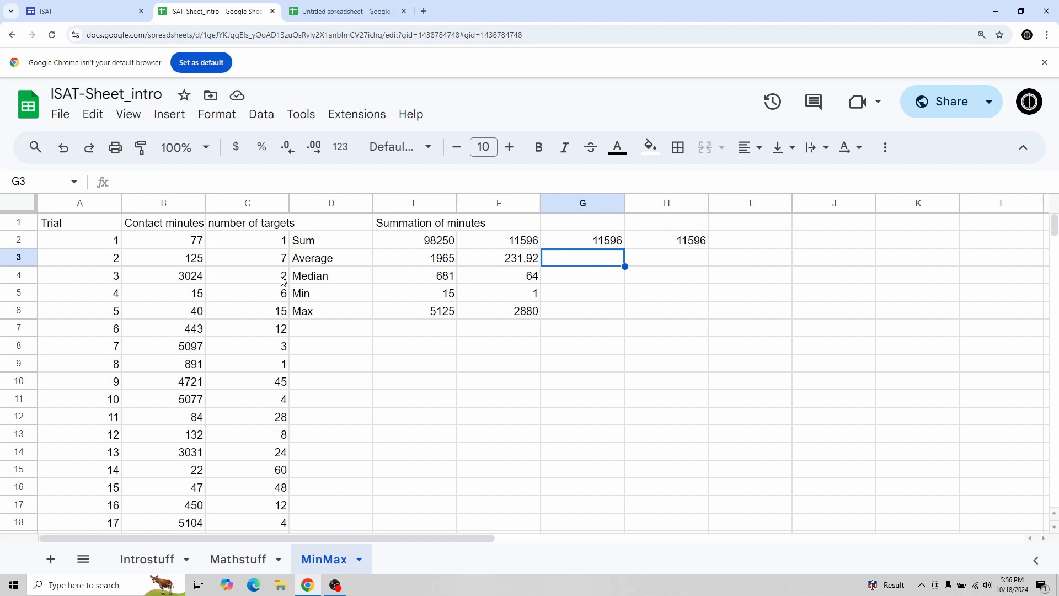
key("Up")
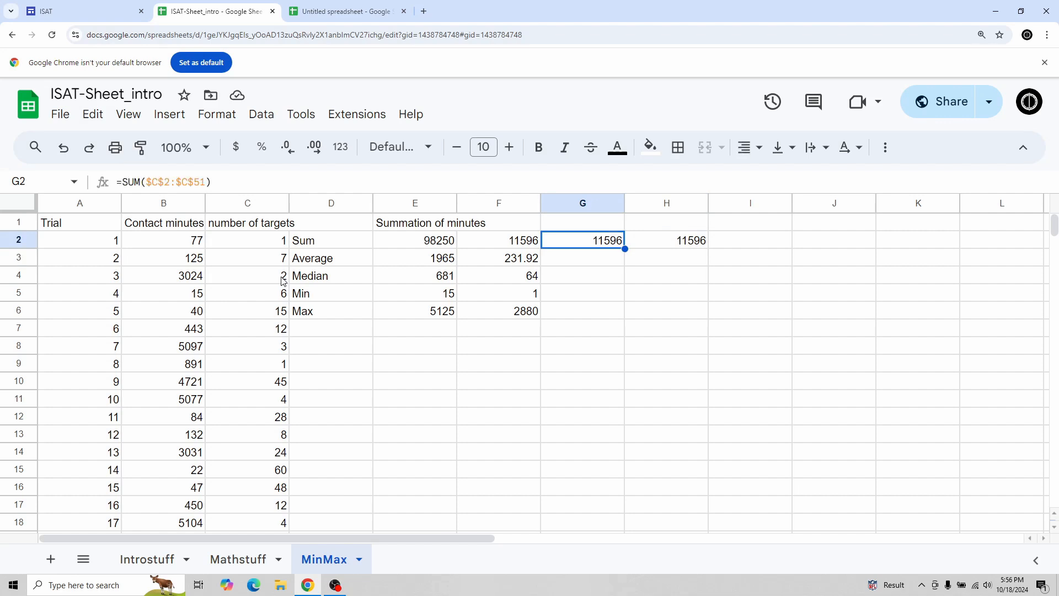